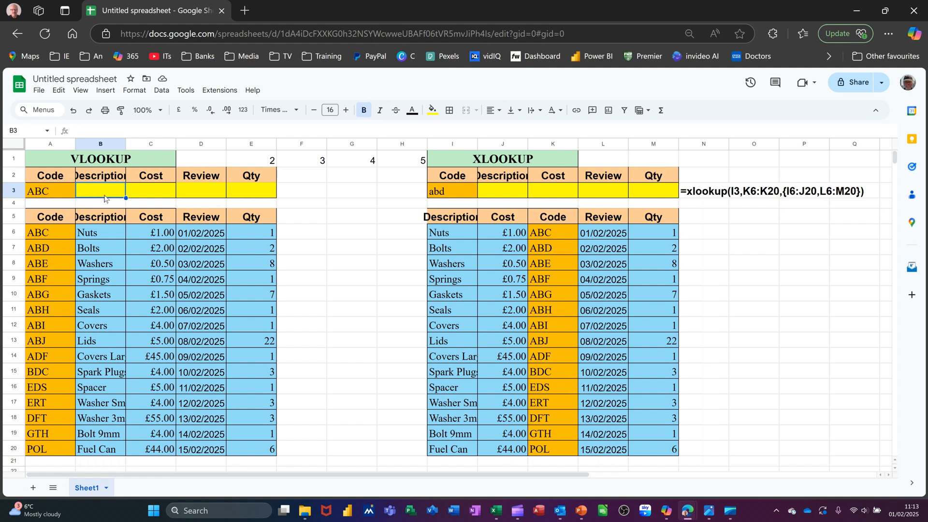
# Enter the formula =VLOOKUP(A3,A6:E20,2,0) in cell B3 to look up the description for the code.
pyautogui.write('=vl')
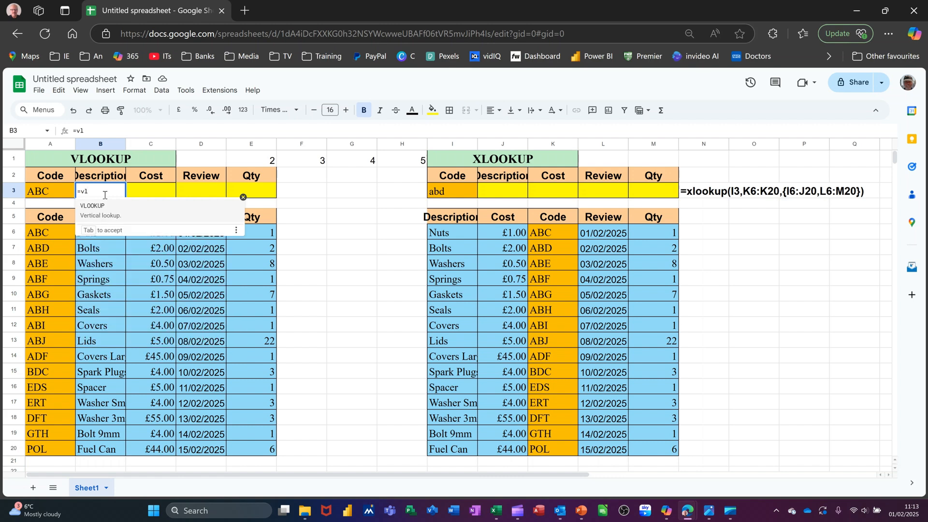
pyautogui.press('Tab')
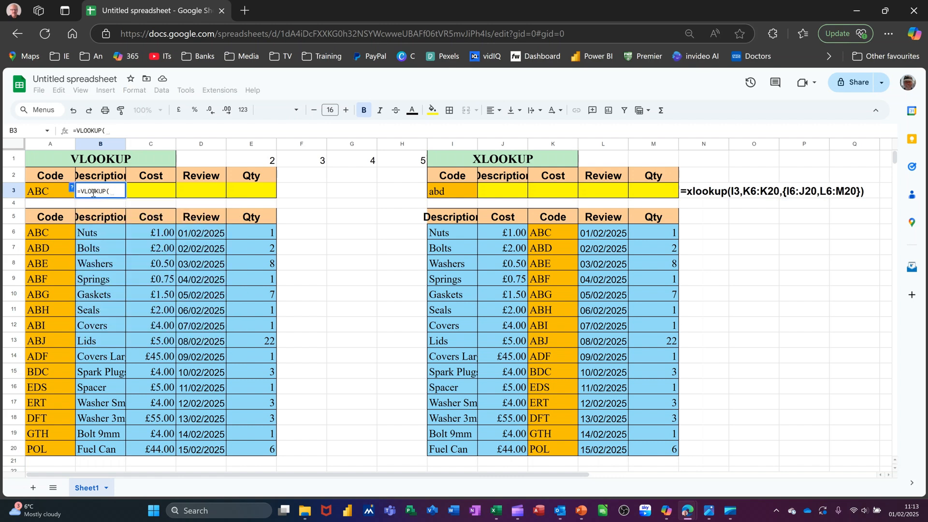
pyautogui.click(42, 197)
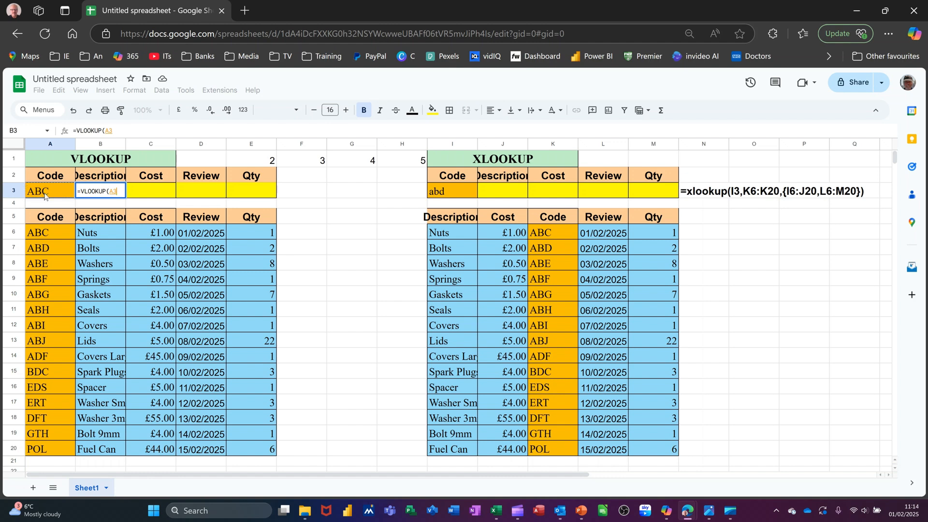
pyautogui.write(',')
pyautogui.moveTo(49, 233); pyautogui.dragTo(49, 248)
pyautogui.moveTo(112, 277); pyautogui.dragTo(254, 453)
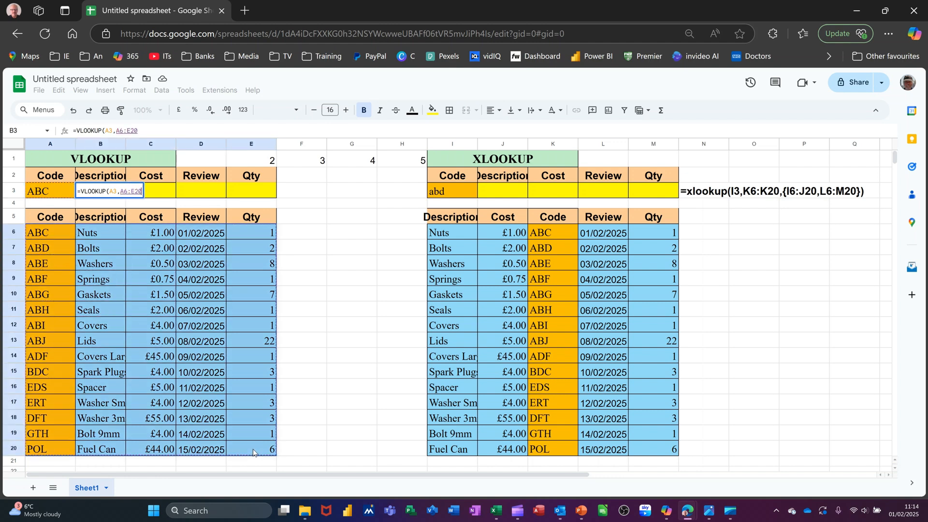
pyautogui.write(',')
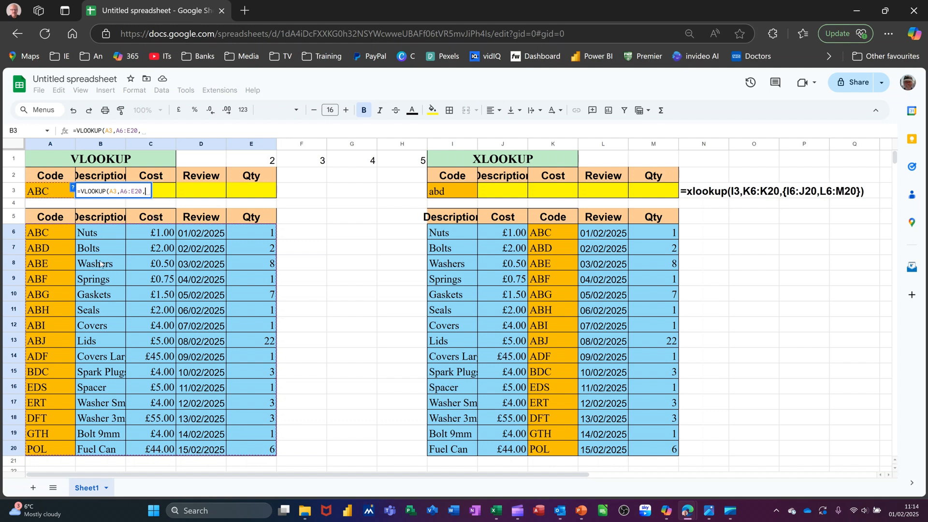
pyautogui.write('2')
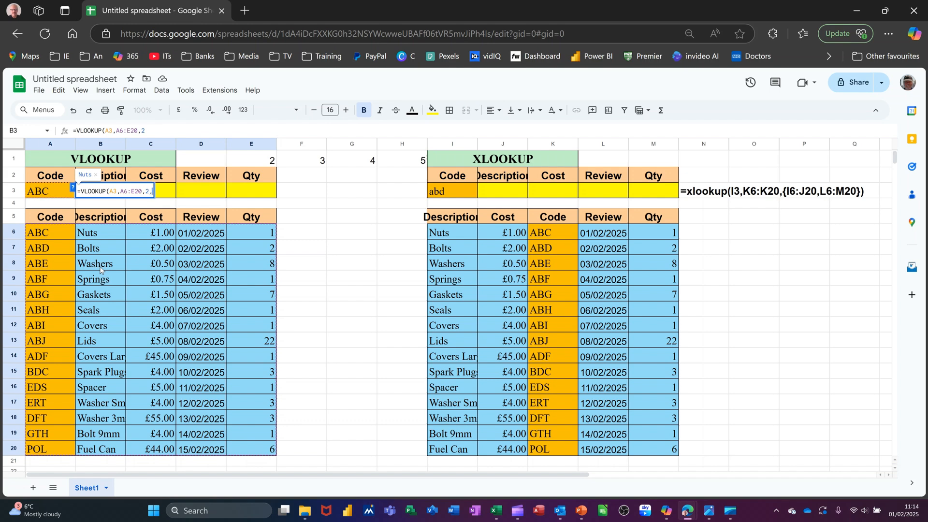
pyautogui.write(',')
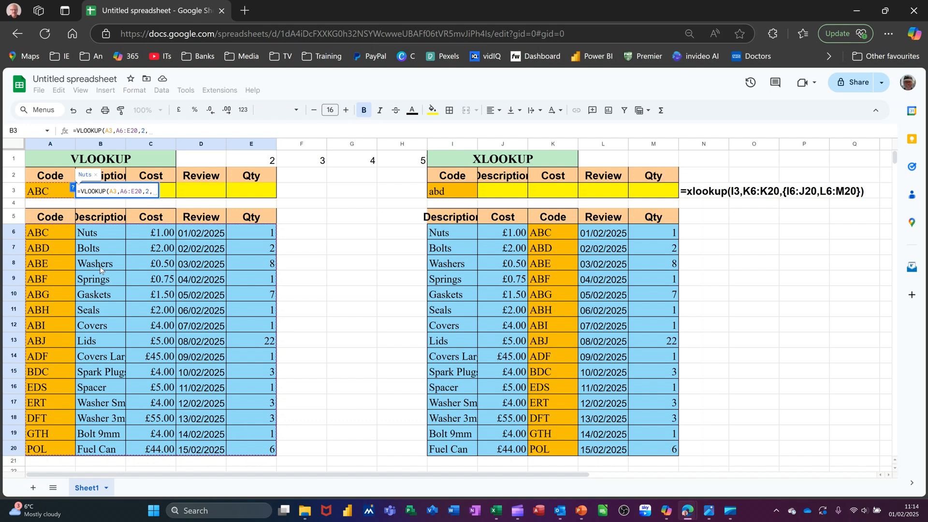
pyautogui.write('0')
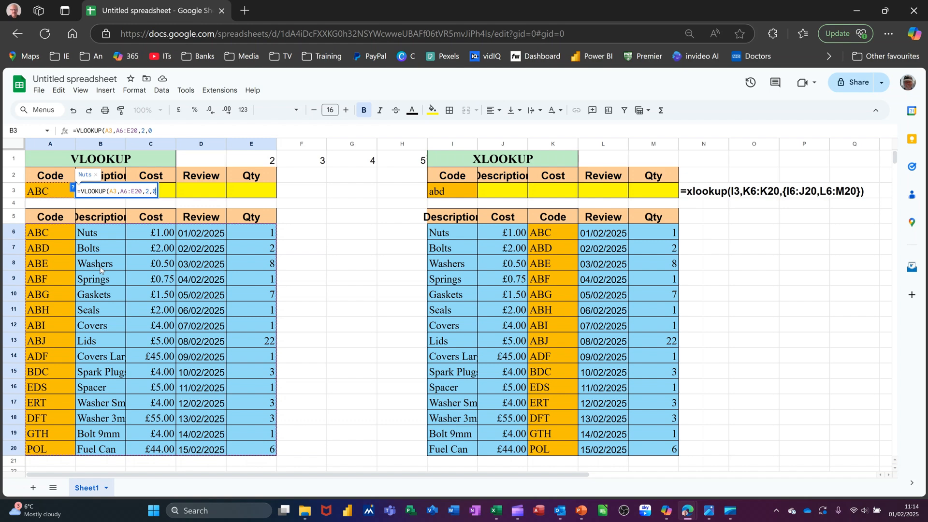
pyautogui.write(')')
pyautogui.press('Return')
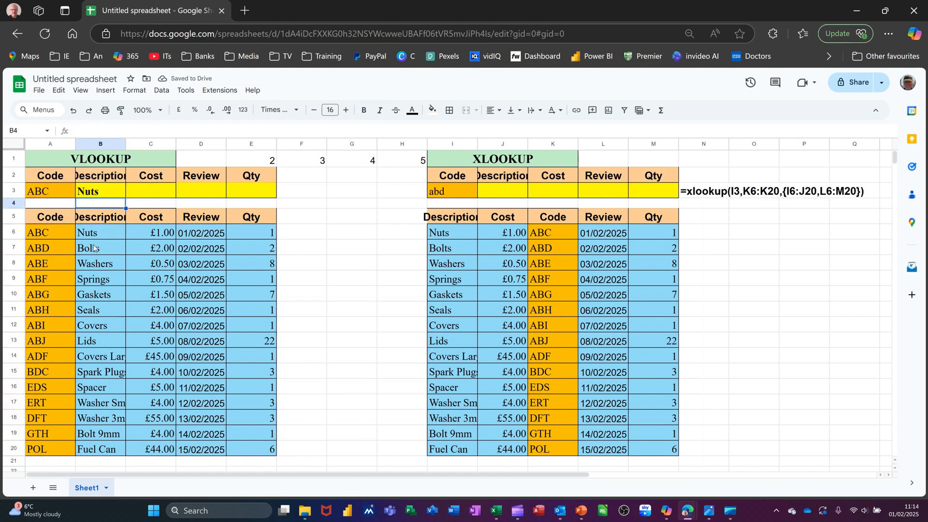
# Fill the B3 lookup formula across to E3 and inspect the copied formula in C3.
pyautogui.click(112, 194)
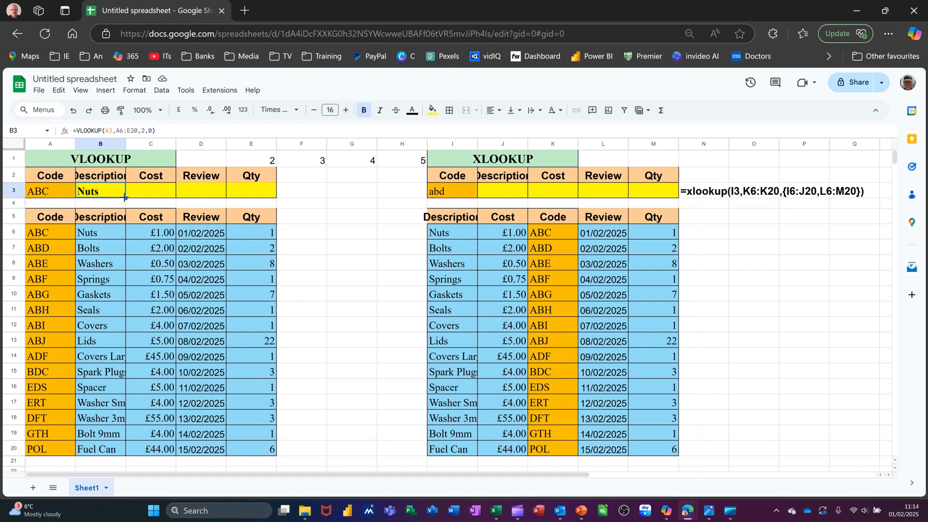
pyautogui.moveTo(125, 197); pyautogui.dragTo(220, 199)
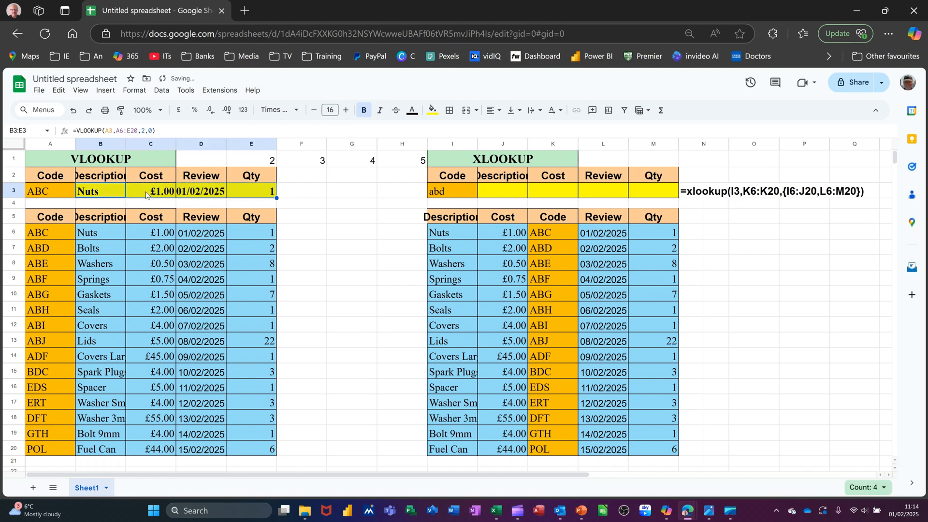
pyautogui.click(146, 194)
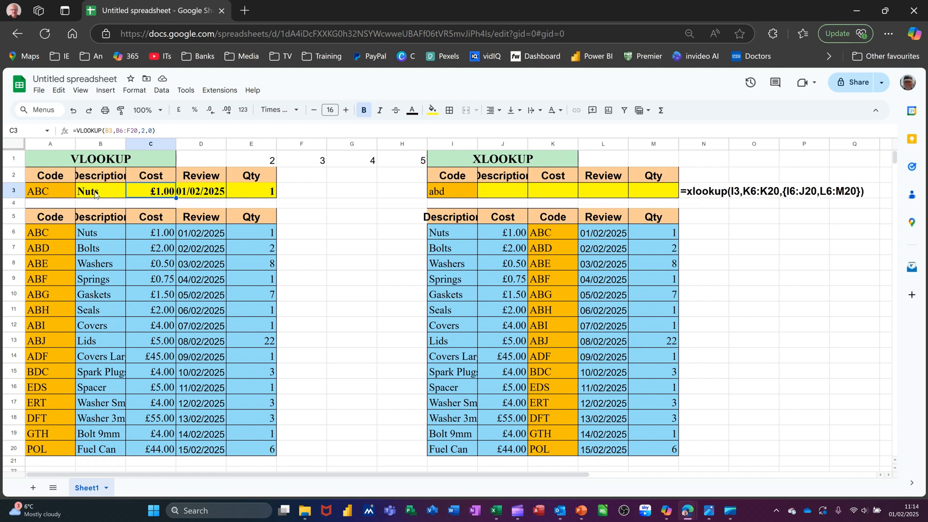
# Give the lookup code cell A3 the range name input.
pyautogui.click(49, 193)
pyautogui.click(27, 131)
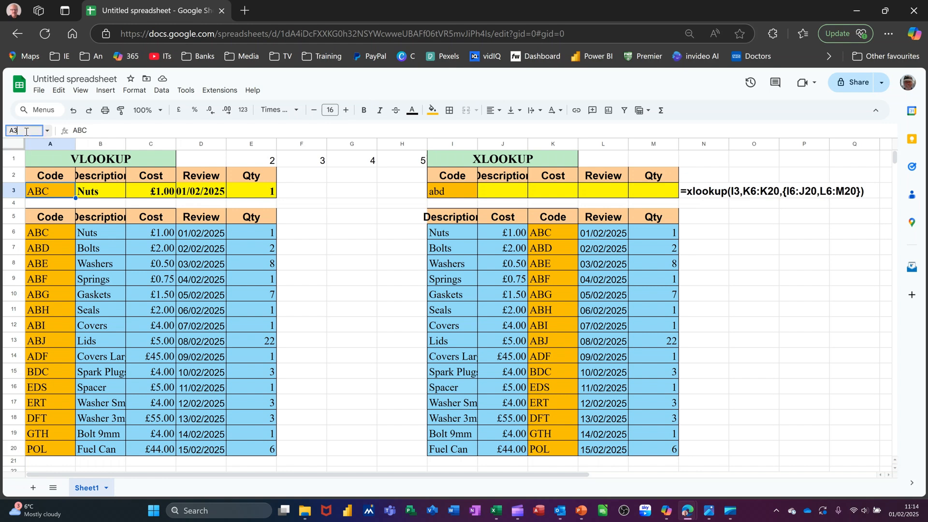
pyautogui.write('input')
pyautogui.press('Return')
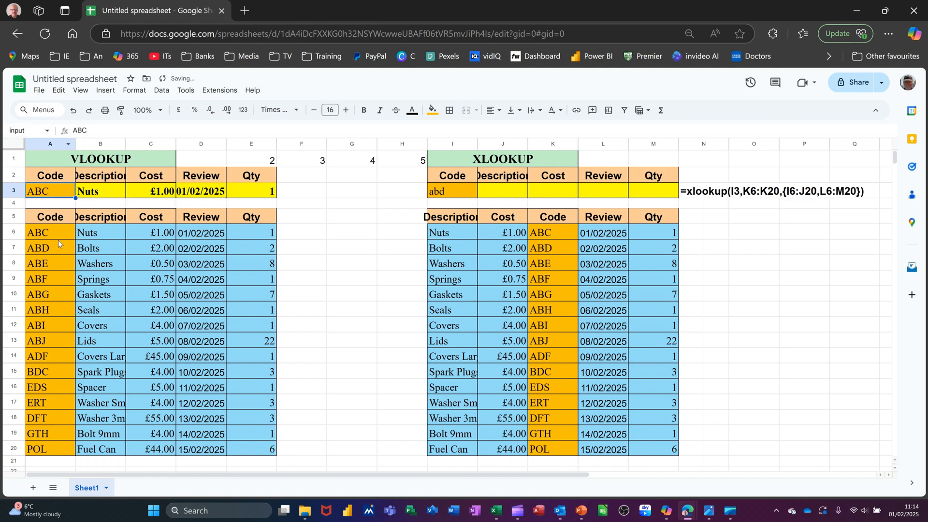
# Name the data range A6:E20 as product.
pyautogui.click(39, 235)
pyautogui.moveTo(200, 404); pyautogui.dragTo(250, 451)
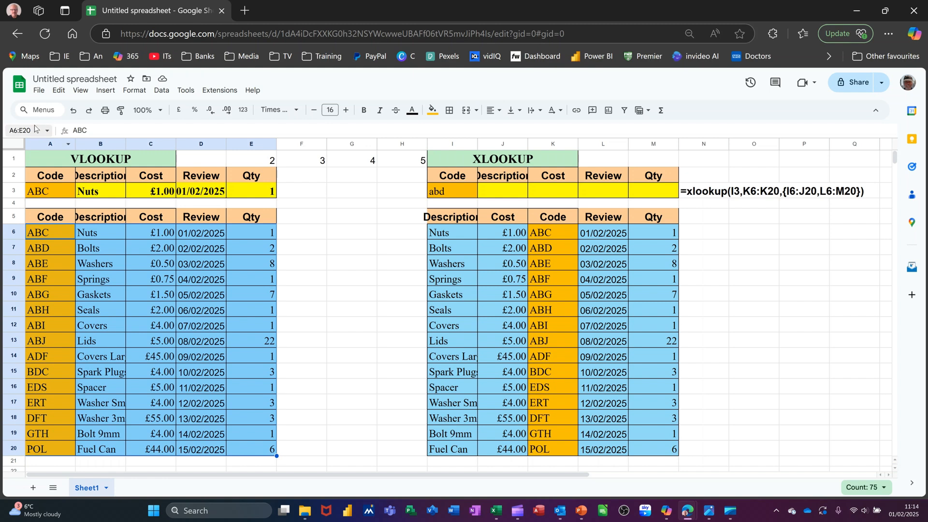
pyautogui.click(35, 128)
pyautogui.write('product')
pyautogui.press('Return')
# Replace the formula in B3 with =VLOOKUP(input,product,E1,0), using the named ranges and the column number from E1.
pyautogui.click(94, 194)
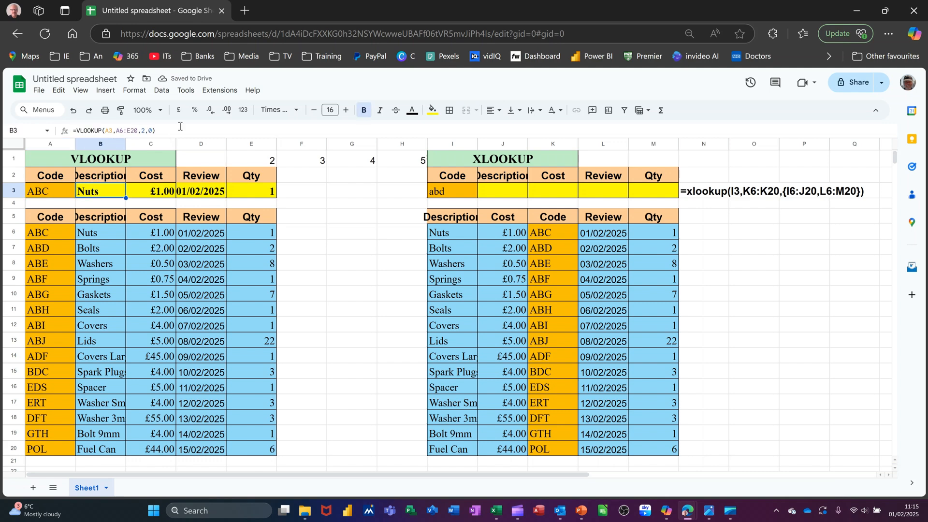
pyautogui.write('=')
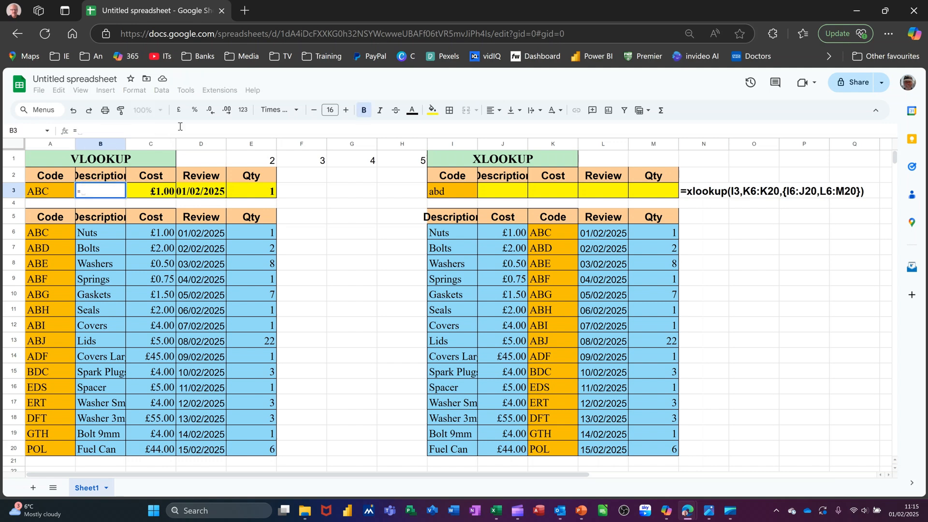
pyautogui.write('vl')
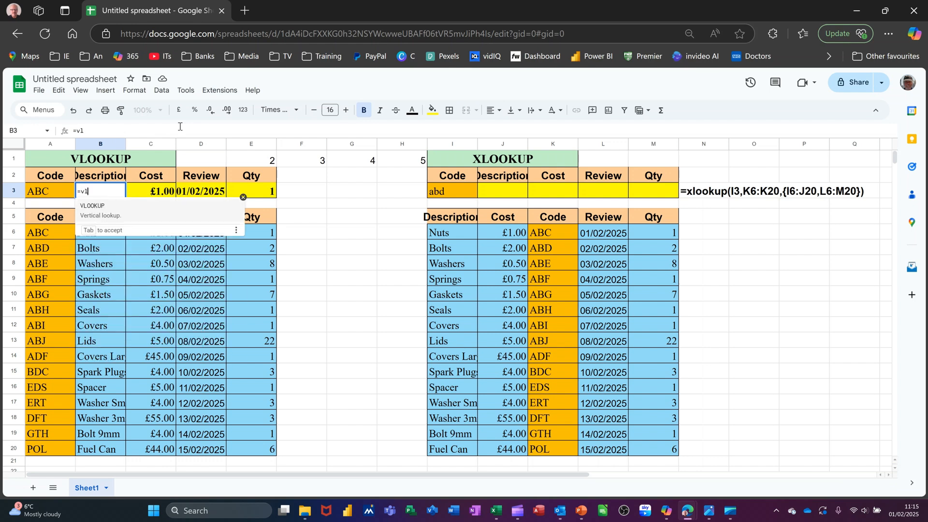
pyautogui.press('Tab')
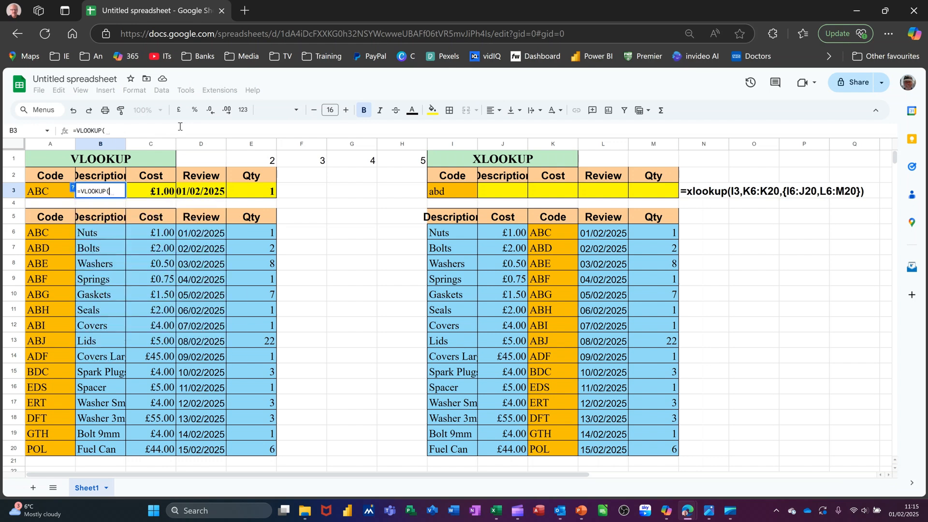
pyautogui.click(56, 191)
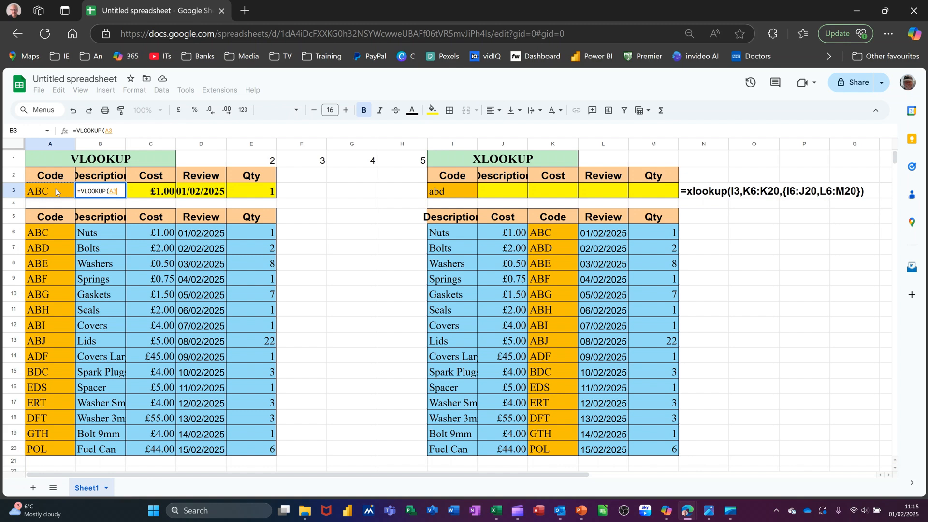
pyautogui.press('BackSpace')
pyautogui.press('BackSpace')
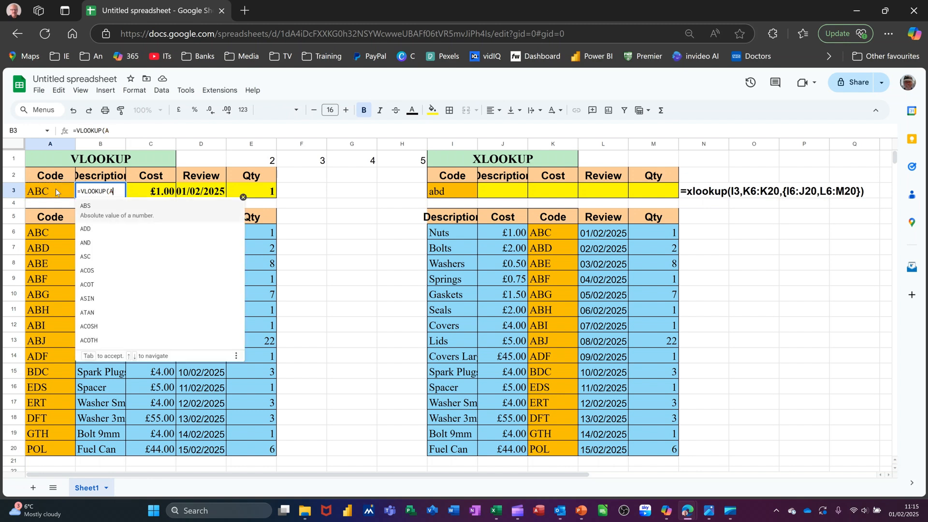
pyautogui.write('in')
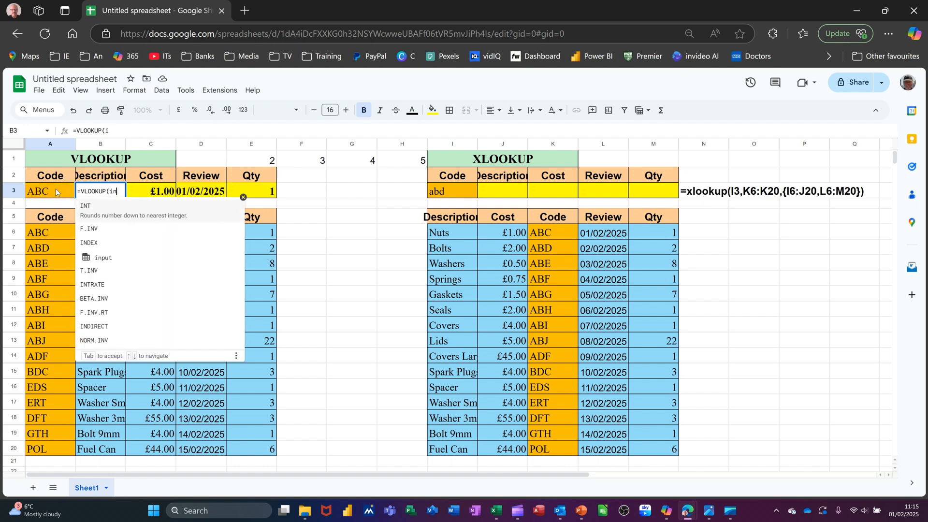
pyautogui.write('put')
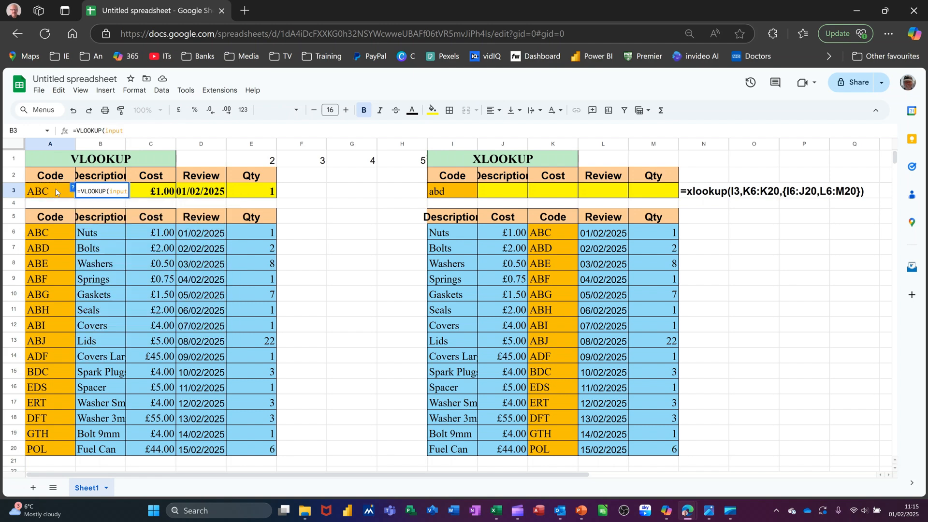
pyautogui.write(',produ')
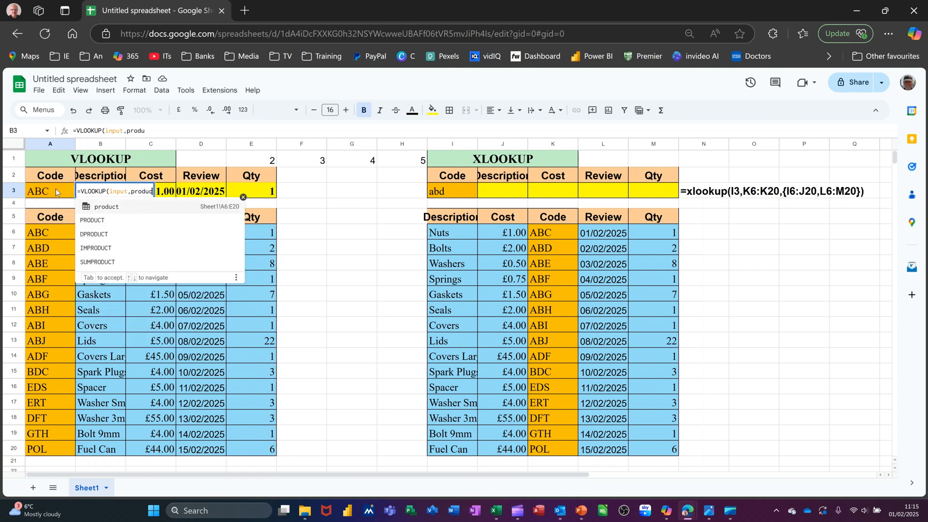
pyautogui.press('Tab')
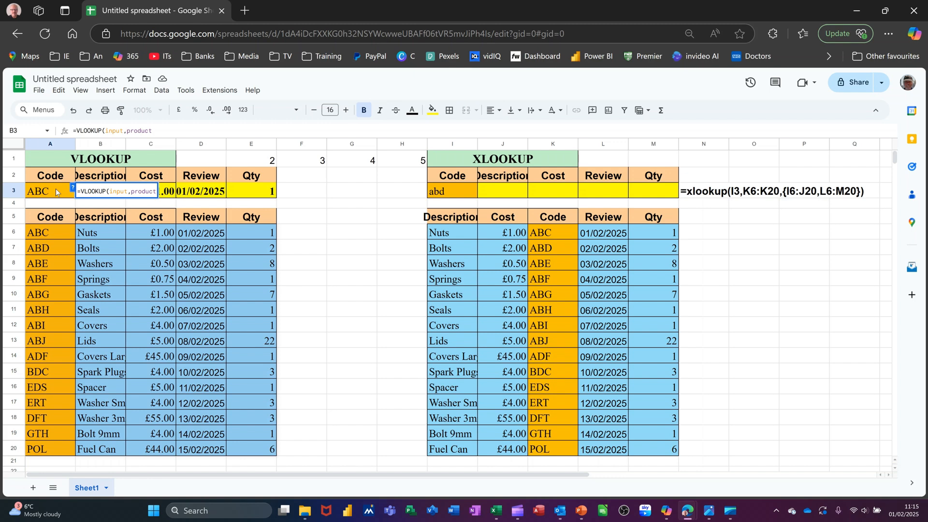
pyautogui.write(',')
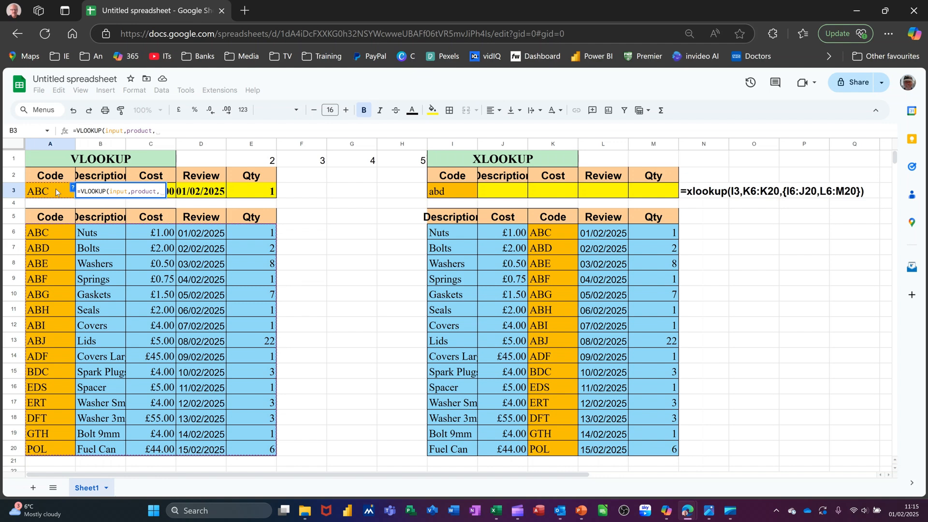
pyautogui.click(252, 160)
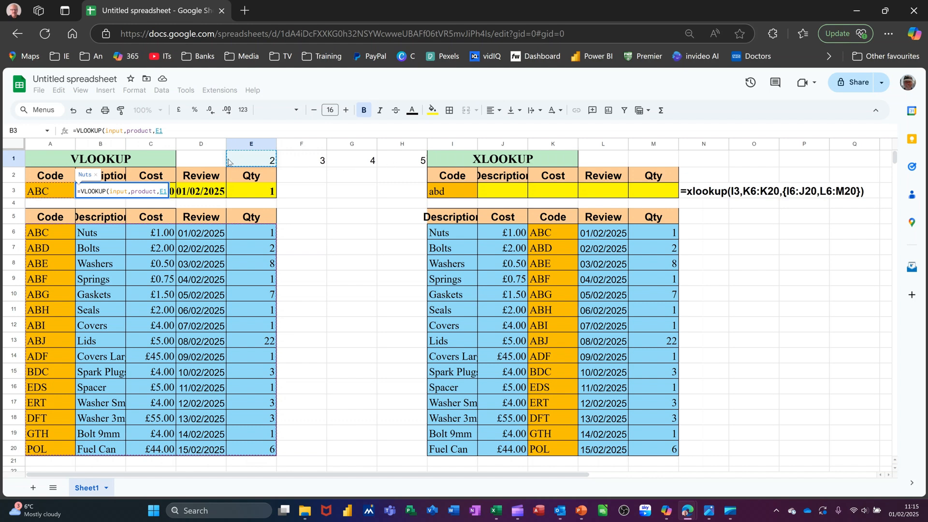
pyautogui.write(',0')
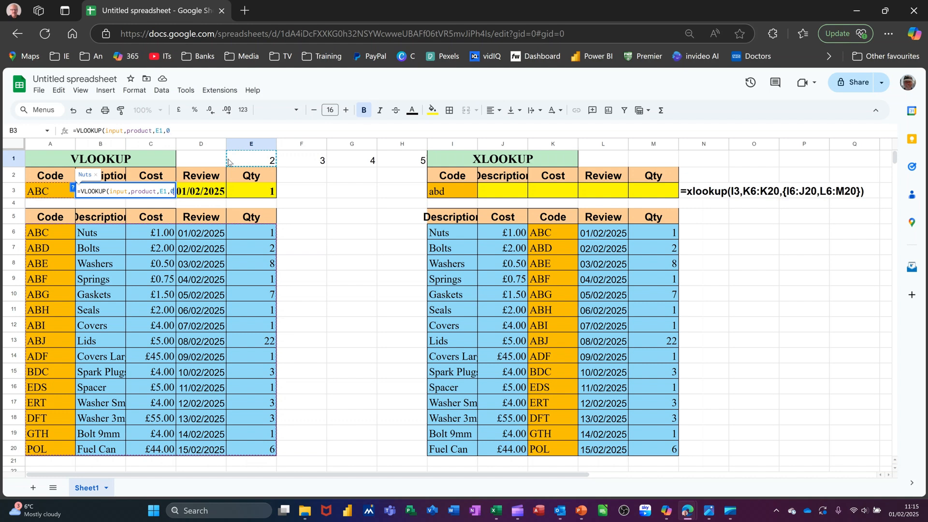
pyautogui.write(')')
pyautogui.press('Return')
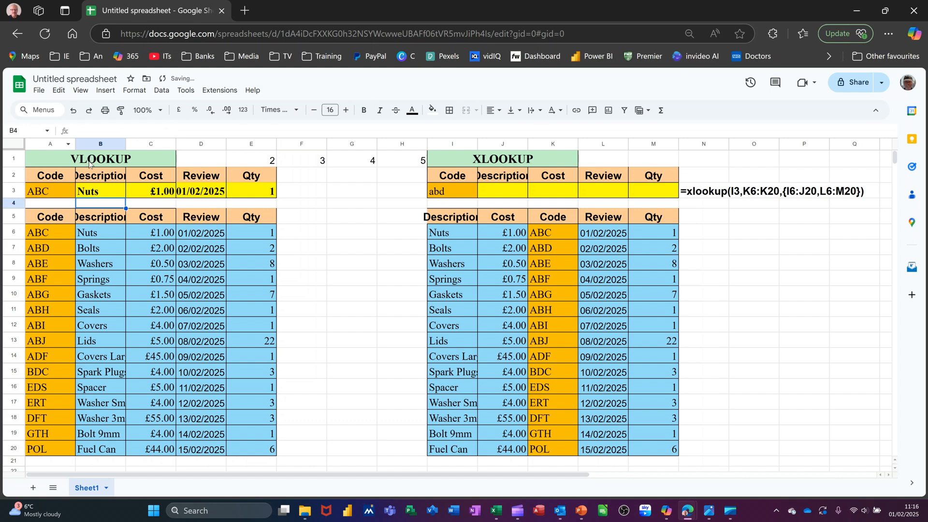
# Fill the B3 formula across to E3 and test it by changing the lookup code in A3 to Abd.
pyautogui.click(99, 196)
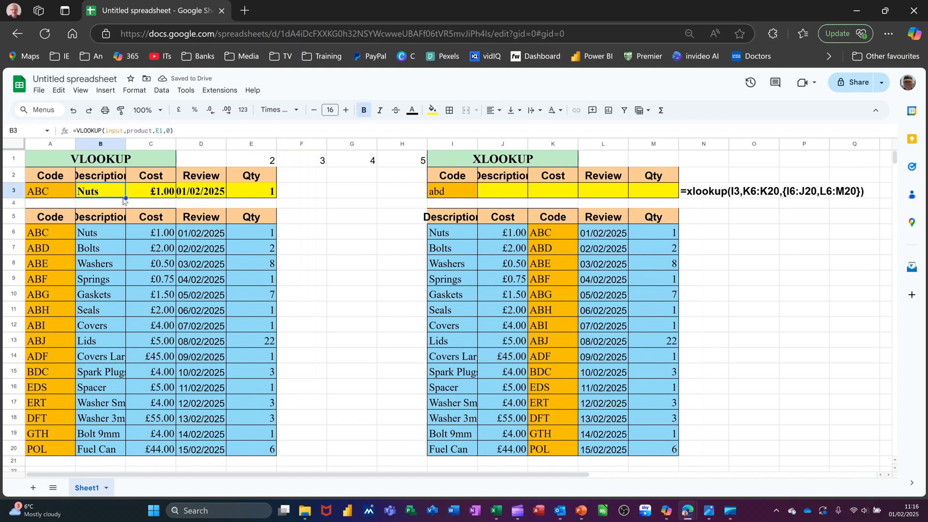
pyautogui.keyDown('shift'); pyautogui.click(269, 197); pyautogui.keyUp('shift')
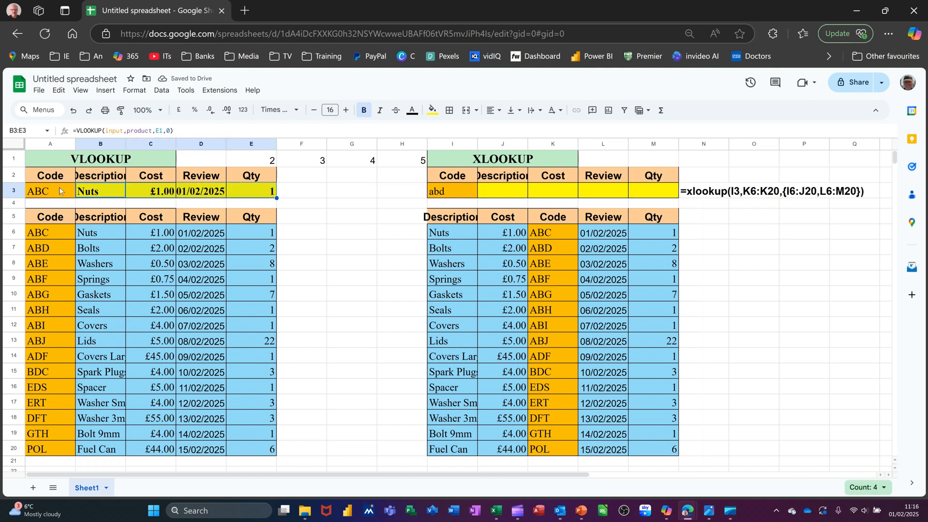
pyautogui.click(46, 190)
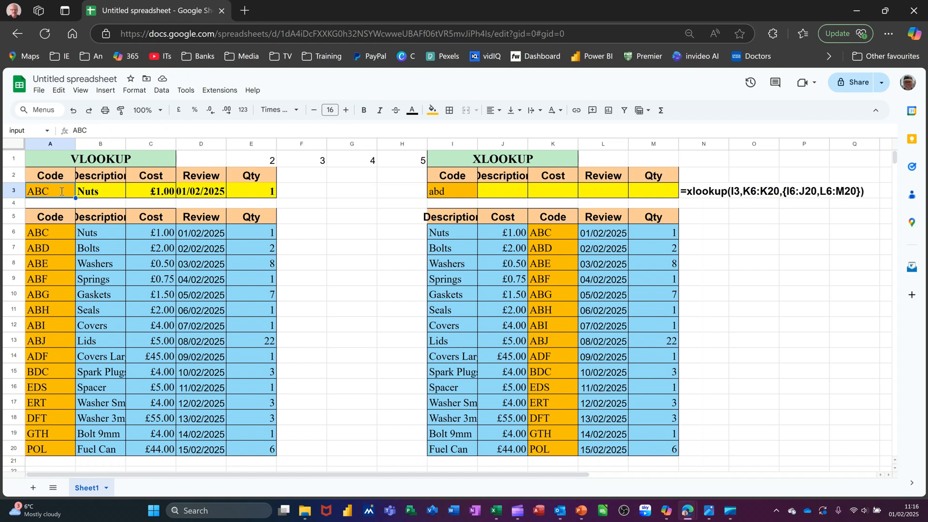
pyautogui.write('Abd')
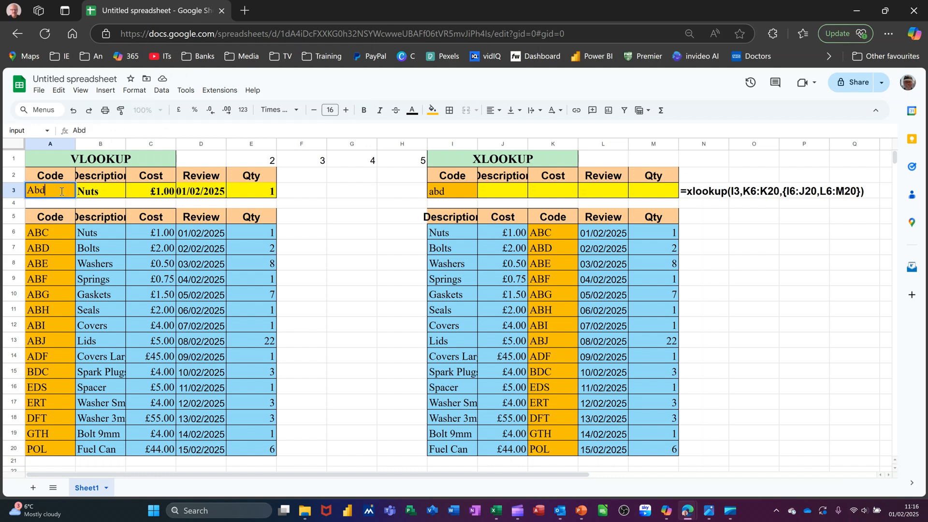
pyautogui.press('Return')
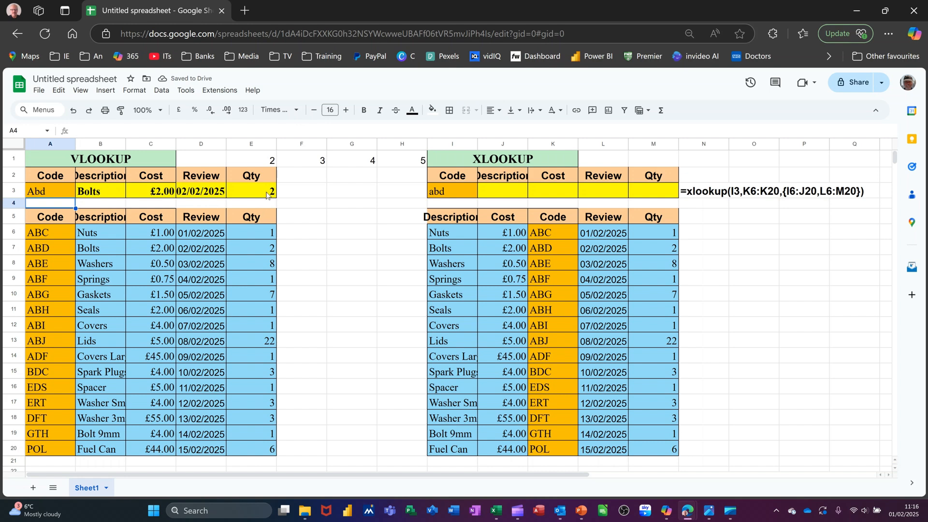
# Clear the VLOOKUP formulas from B3 to E3 in the first lookup row.
pyautogui.click(98, 195)
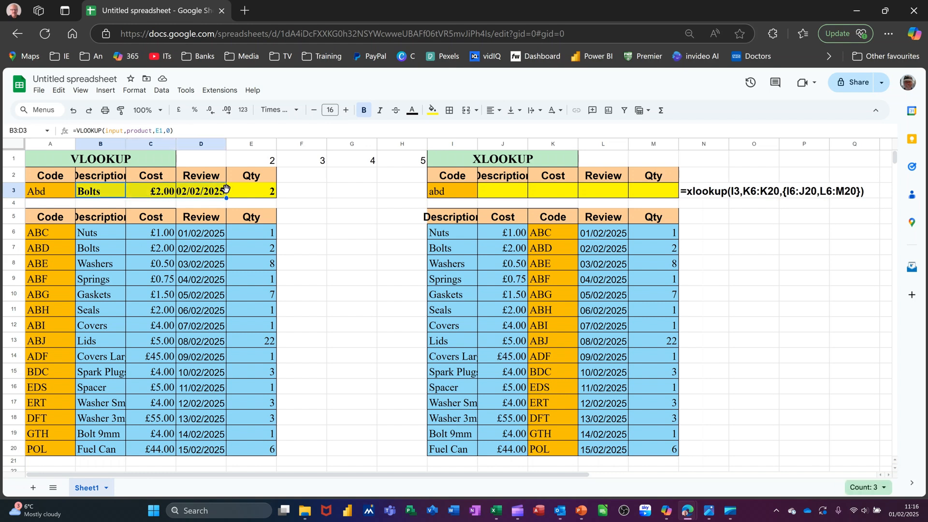
pyautogui.press('Delete')
pyautogui.click(240, 195)
pyautogui.press('Delete')
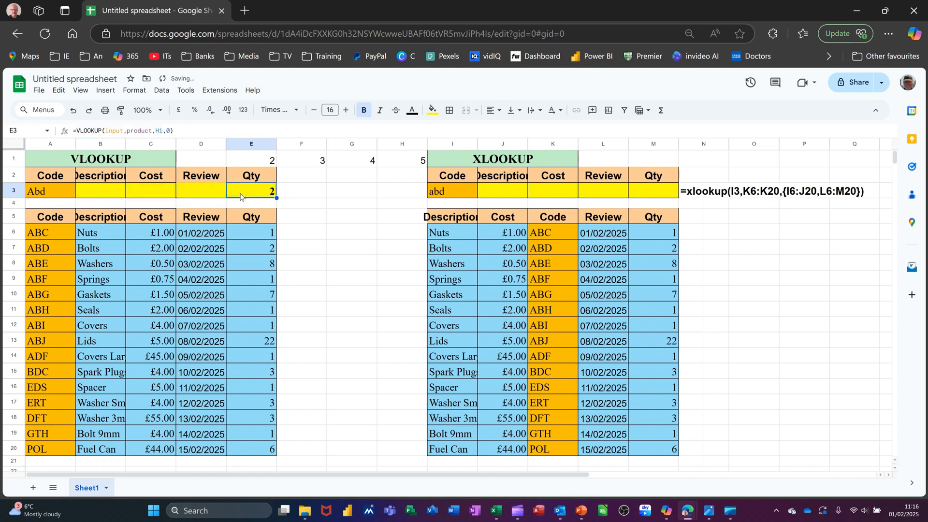
# Enter =XLOOKUP(A3,A6:A20,B6:E20) in B3 to return all four product details with one formula.
pyautogui.click(102, 194)
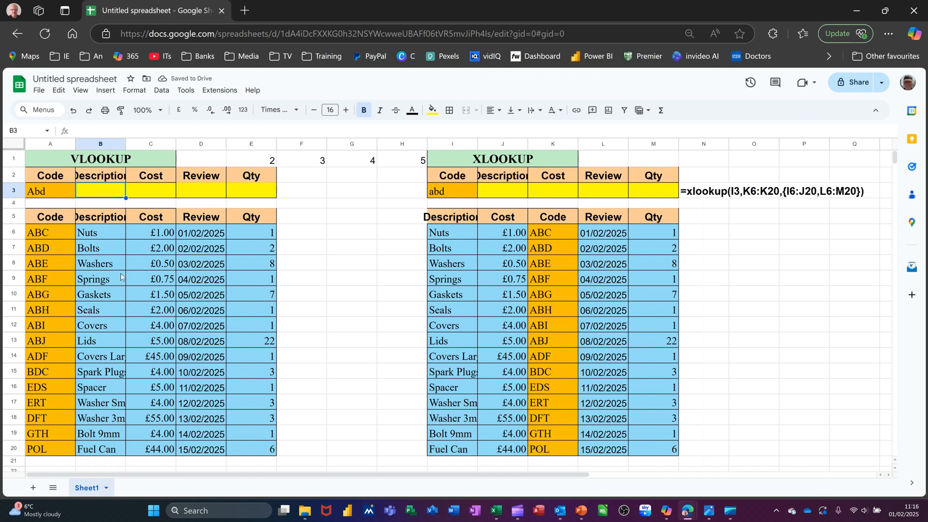
pyautogui.write('=xl')
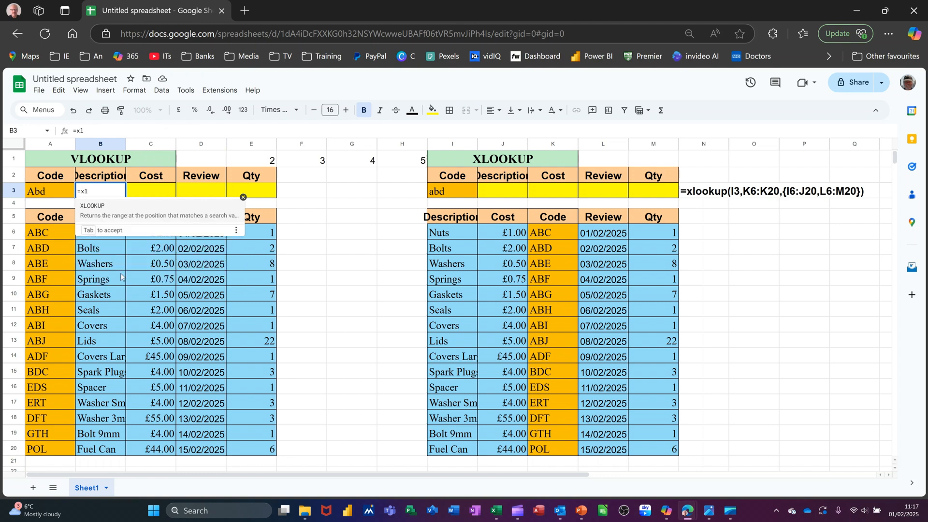
pyautogui.press('Tab')
pyautogui.click(50, 192)
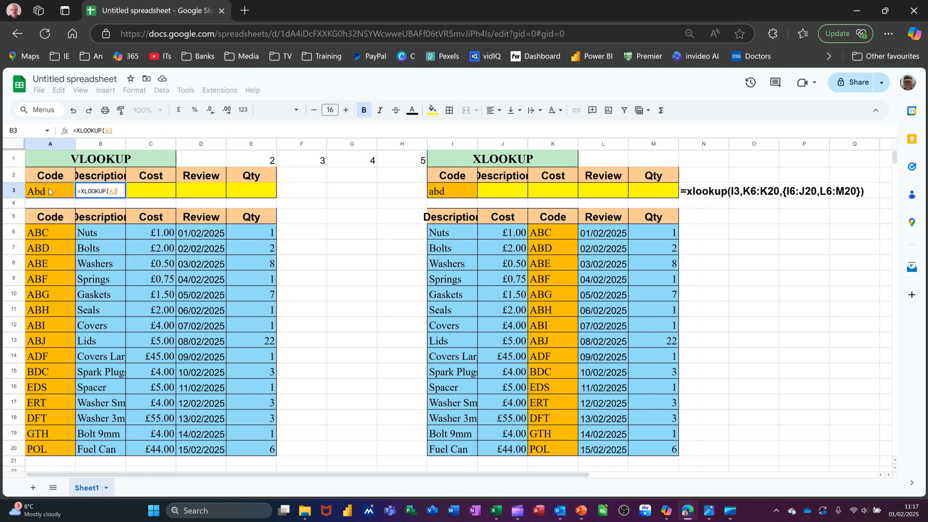
pyautogui.write(',')
pyautogui.moveTo(51, 230); pyautogui.dragTo(44, 456)
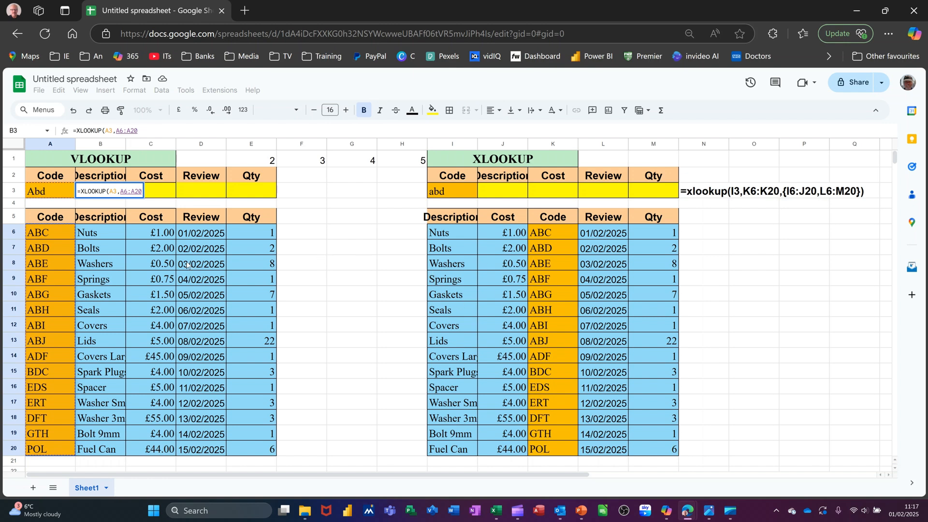
pyautogui.write(',')
pyautogui.moveTo(92, 235); pyautogui.dragTo(248, 447)
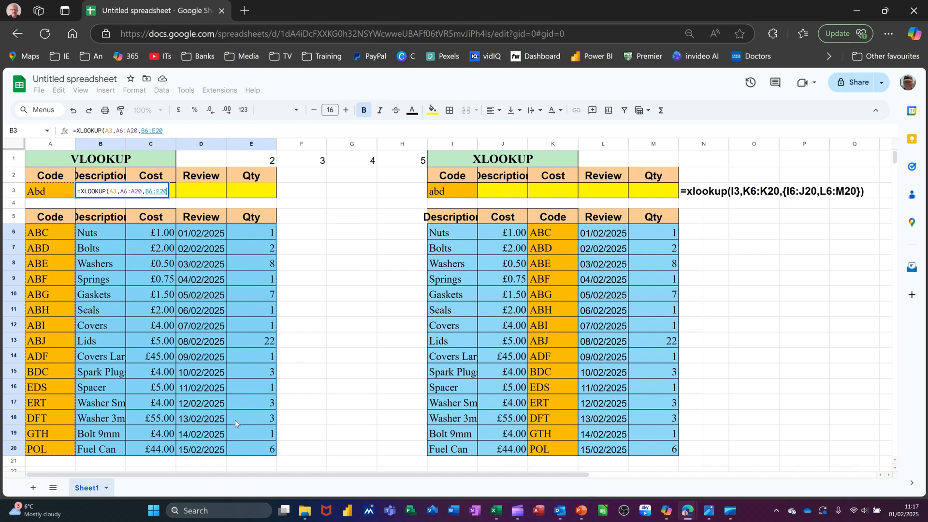
pyautogui.write(')')
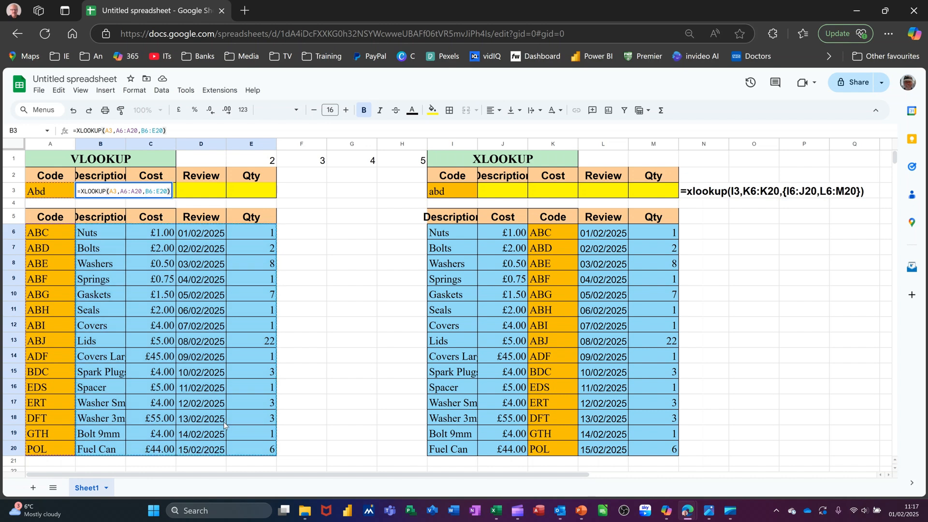
pyautogui.press('Return')
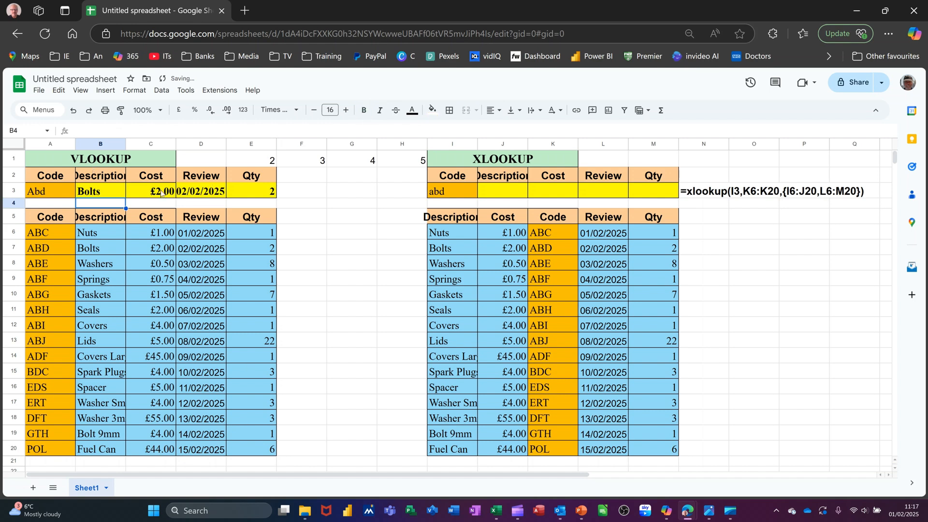
# Check the contents of B3 to E3 and test the XLOOKUP by changing the lookup code in A3 to abc.
pyautogui.click(107, 194)
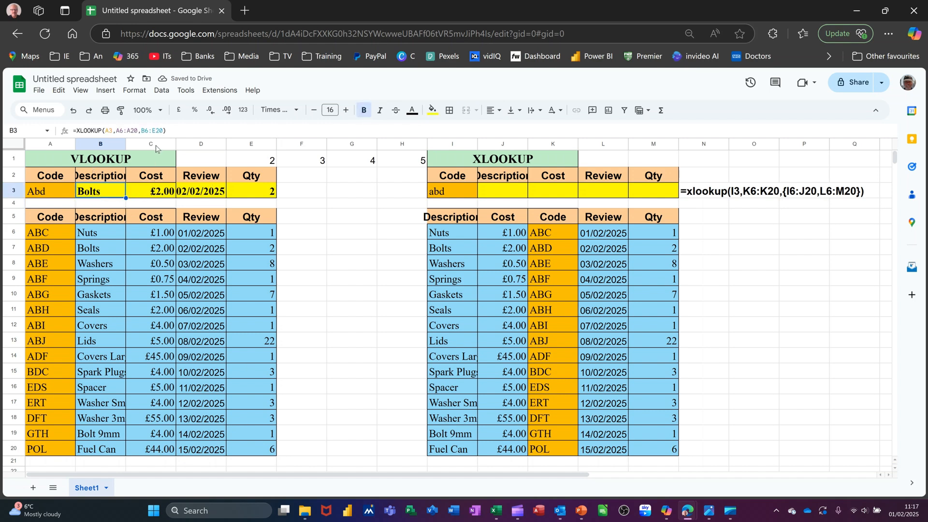
pyautogui.click(155, 190)
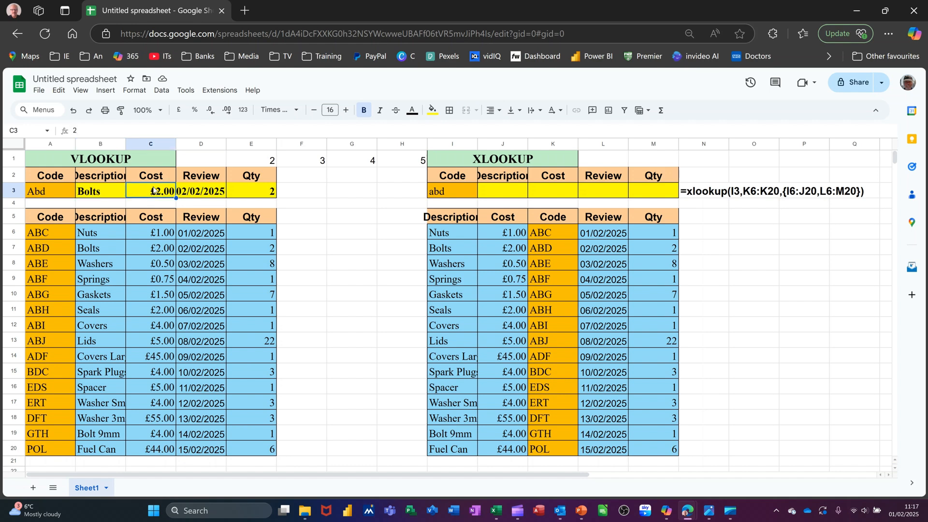
pyautogui.click(206, 196)
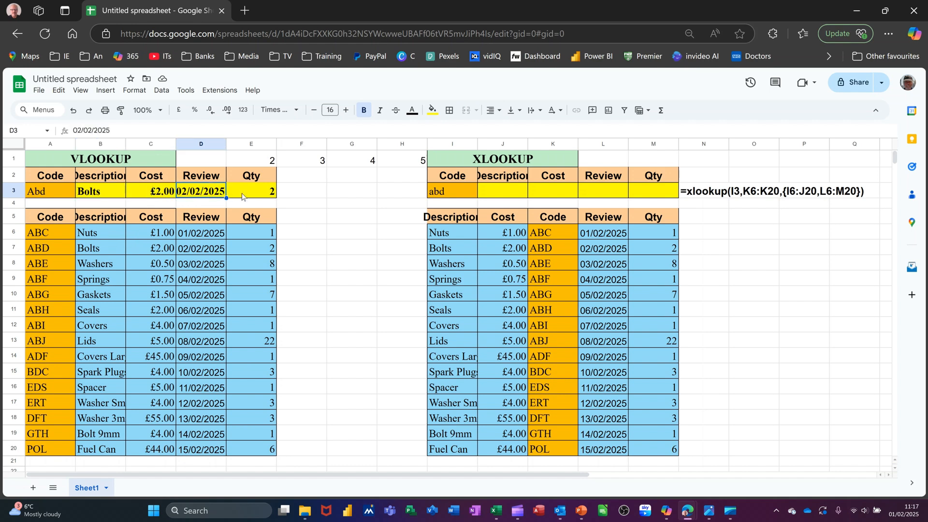
pyautogui.click(244, 196)
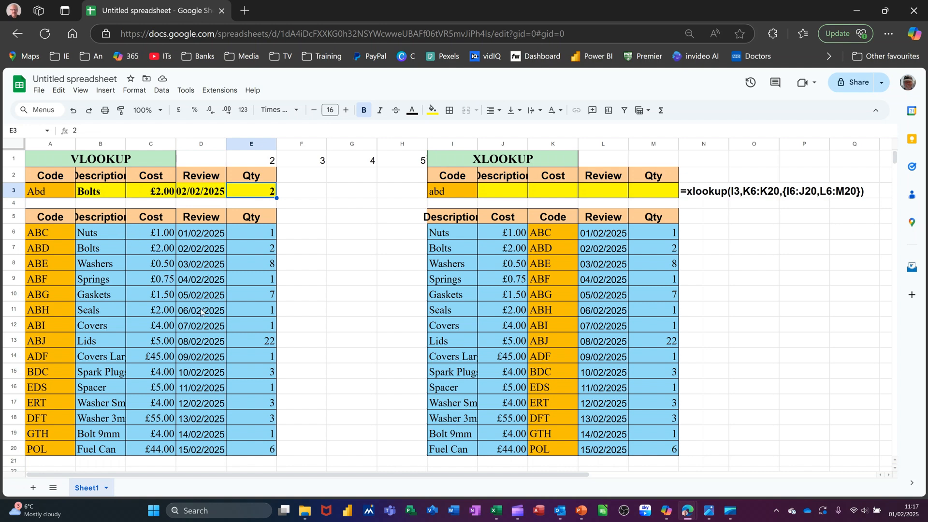
pyautogui.click(55, 192)
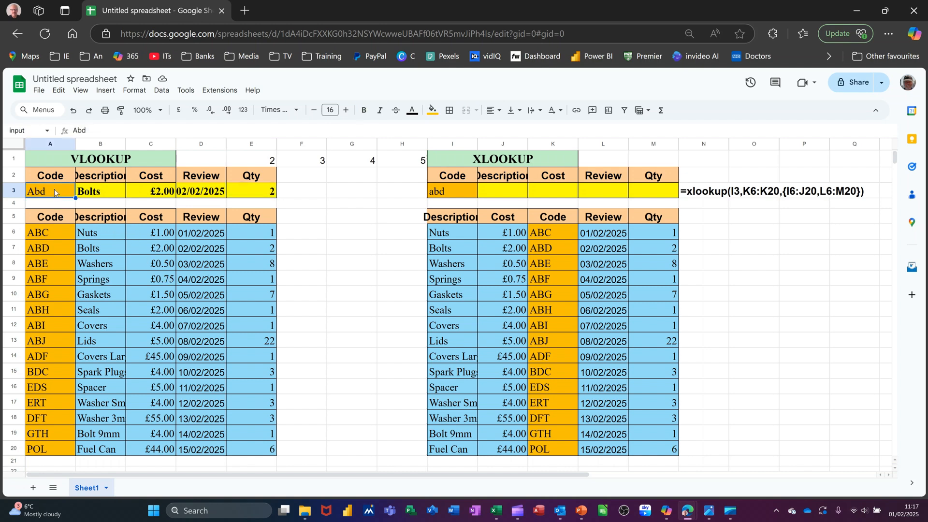
pyautogui.write('abv')
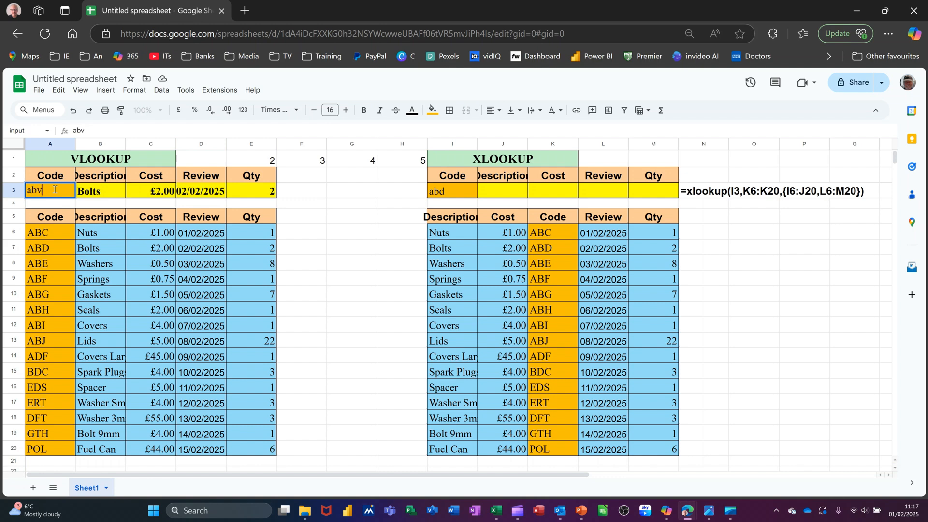
pyautogui.press('BackSpace')
pyautogui.write('c')
pyautogui.press('Return')
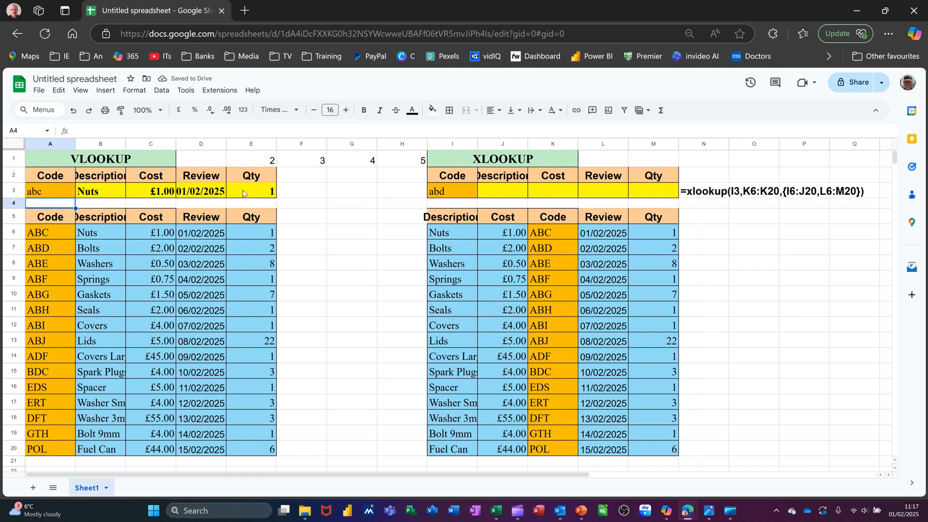
pyautogui.click(123, 249)
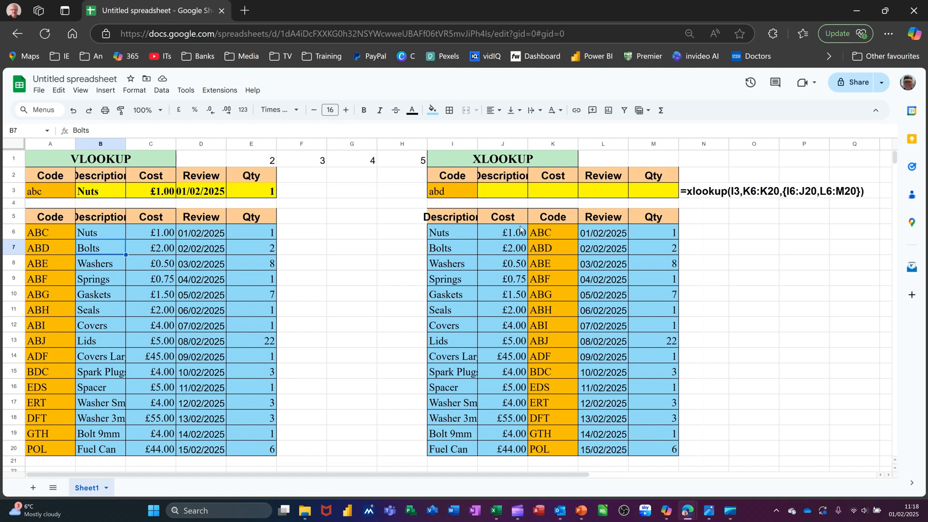
# Try the formula =VLOOKUP(I3,I6:M20,1,0) in J3 on the table with the code column in the middle, and clear it.
pyautogui.click(508, 196)
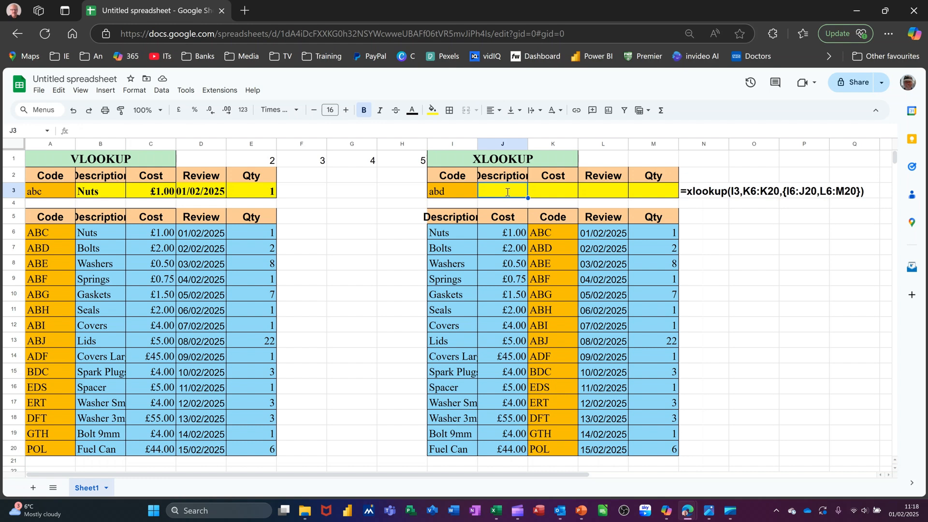
pyautogui.write('=vl')
pyautogui.press('Tab')
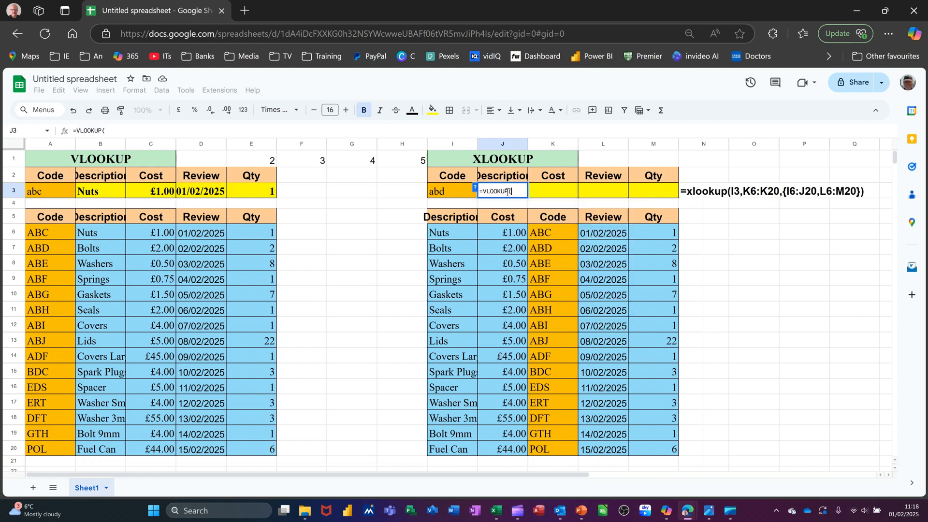
pyautogui.click(446, 192)
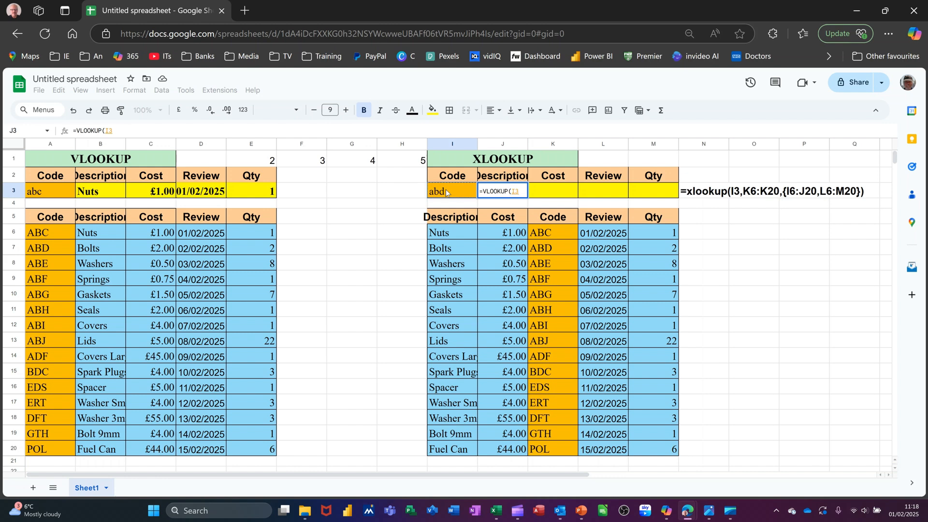
pyautogui.write(',')
pyautogui.moveTo(456, 234); pyautogui.dragTo(652, 452)
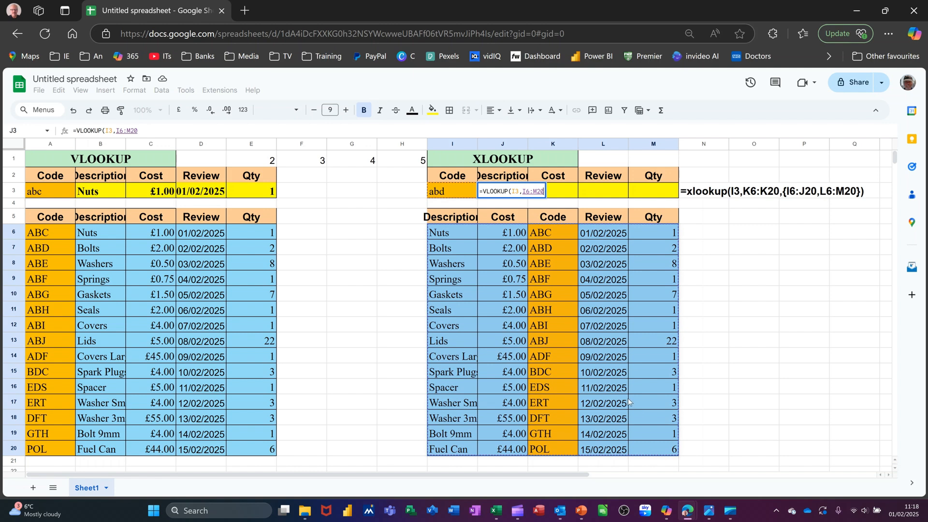
pyautogui.write(',')
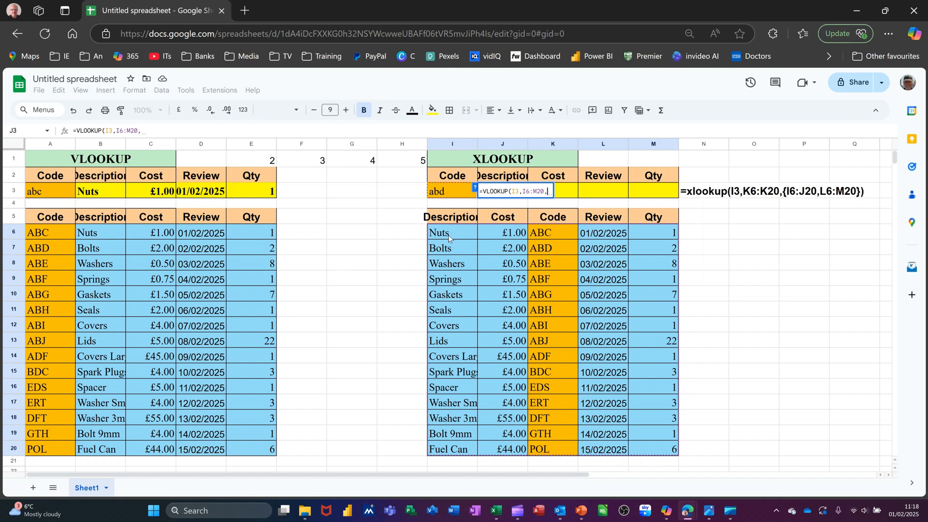
pyautogui.write('1,0')
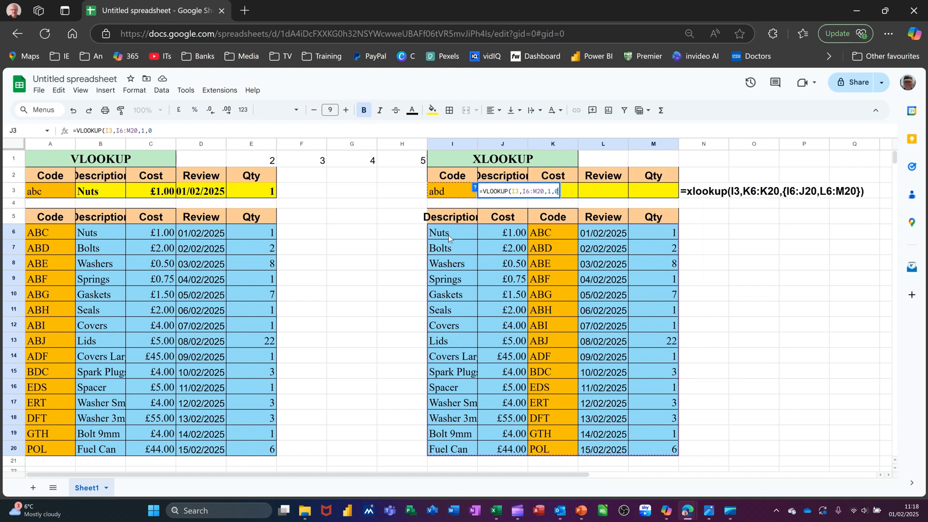
pyautogui.write(')')
pyautogui.press('Return')
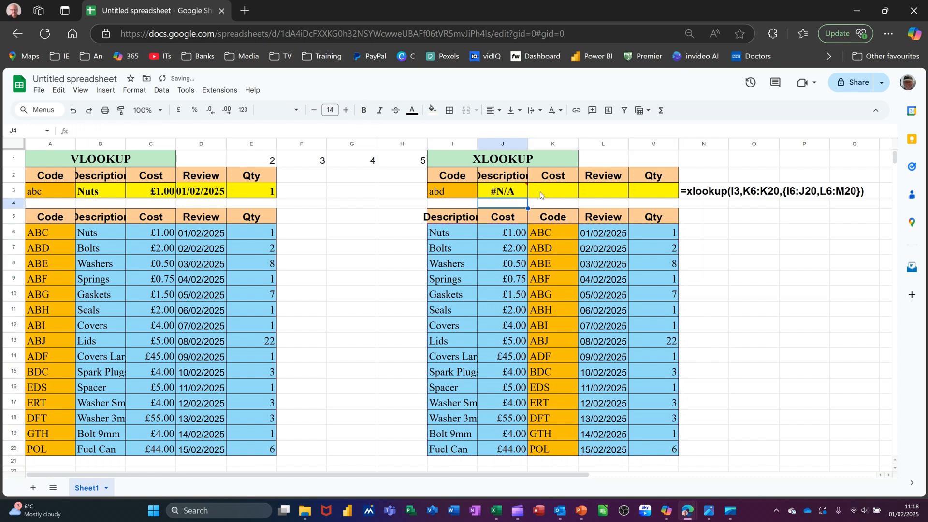
pyautogui.click(509, 193)
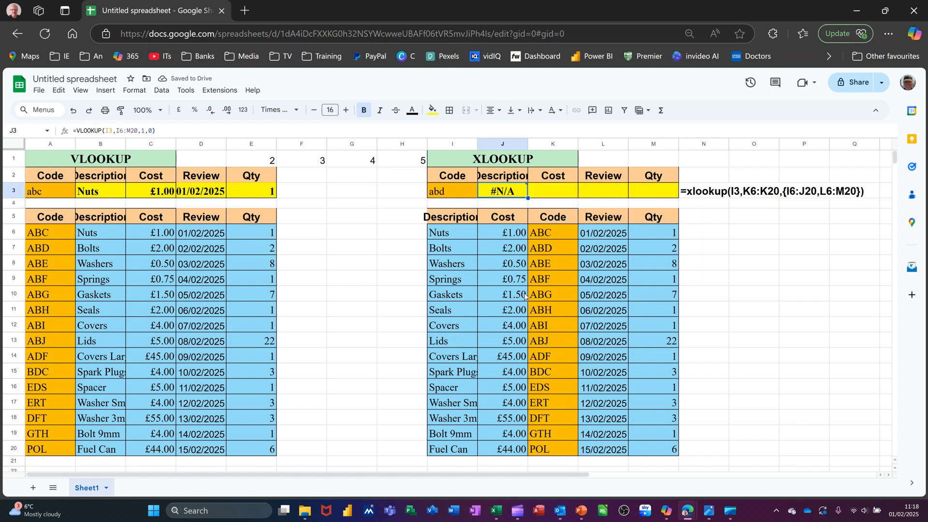
pyautogui.press('Delete')
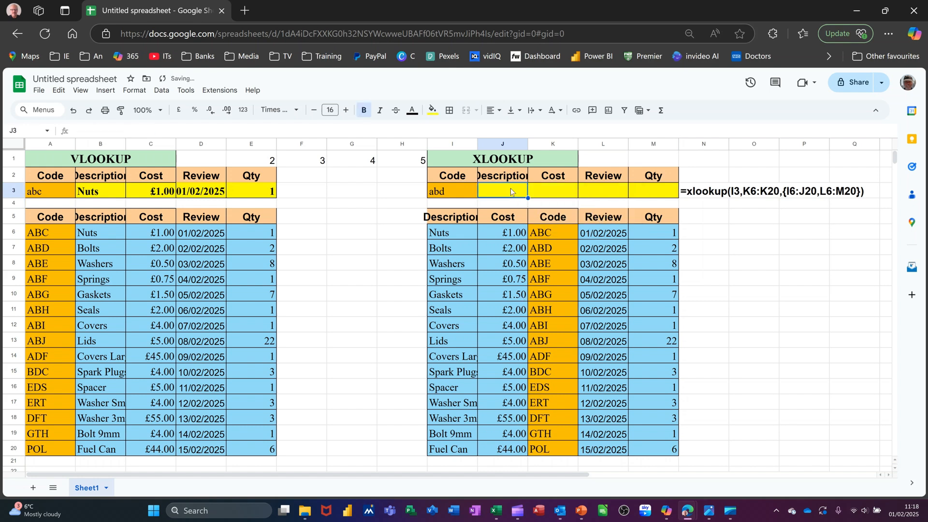
# Enter =XLOOKUP(I3,K6:K20,I6:J20,L6:M20) in J3, searching the code column and referencing the columns on both sides of it.
pyautogui.write('=')
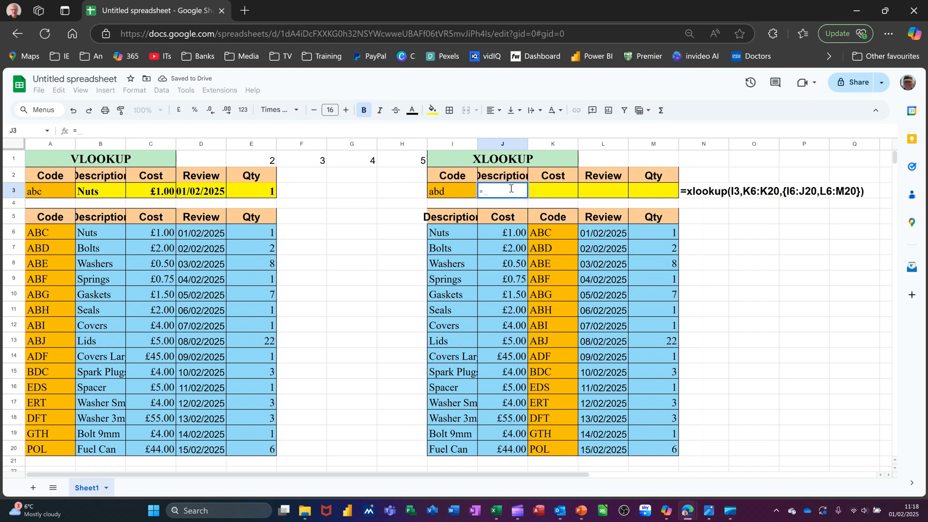
pyautogui.write('xl')
pyautogui.press('Tab')
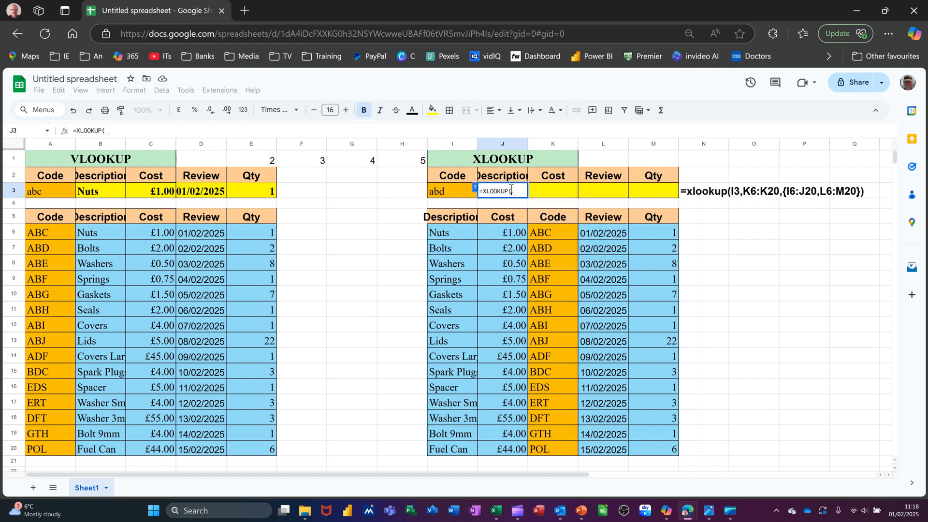
pyautogui.click(444, 193)
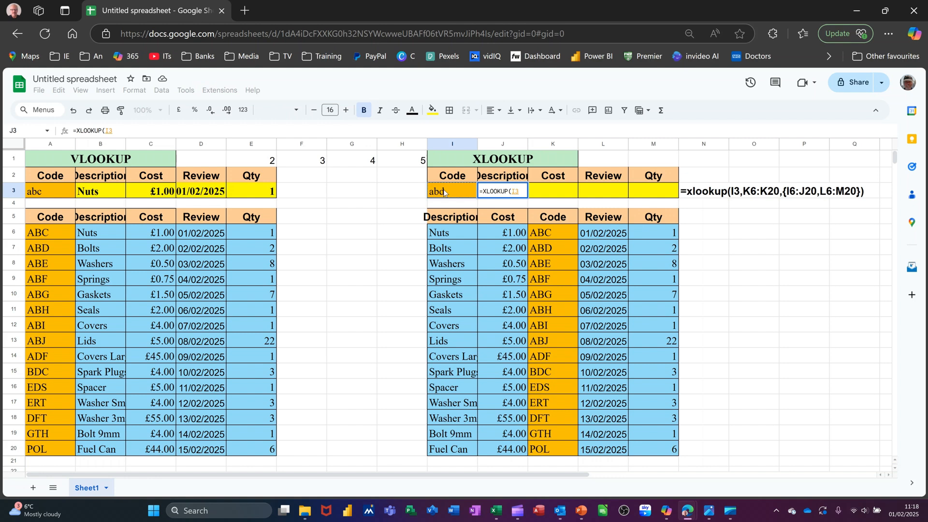
pyautogui.write(',')
pyautogui.moveTo(547, 231); pyautogui.dragTo(550, 443)
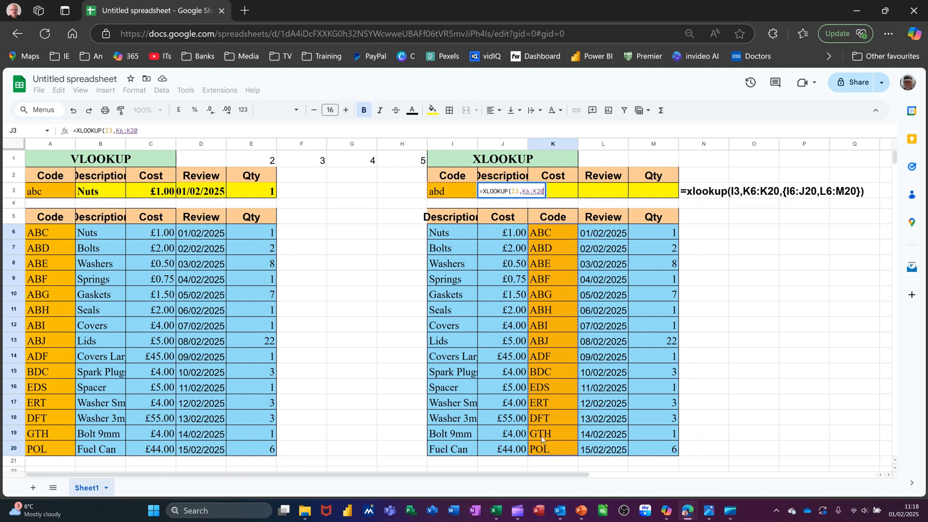
pyautogui.write(',')
pyautogui.moveTo(445, 235); pyautogui.dragTo(507, 459)
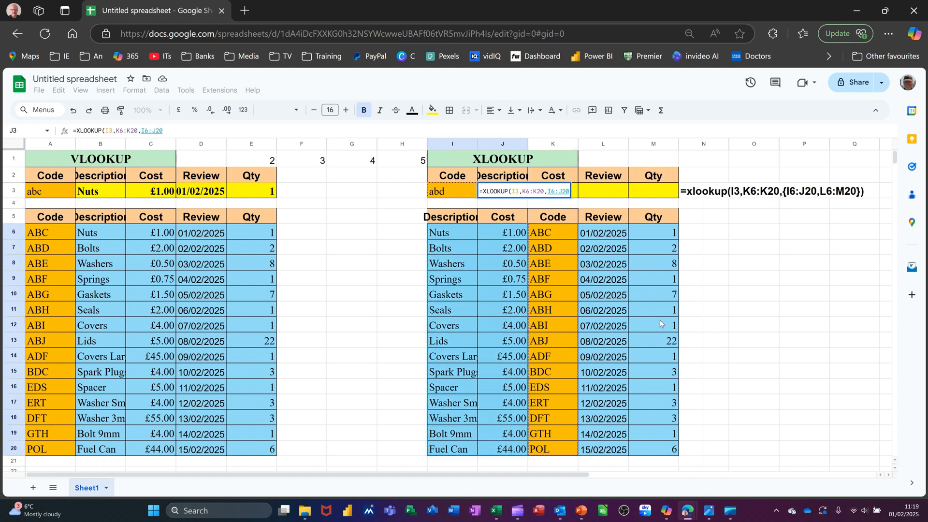
pyautogui.write(',')
pyautogui.moveTo(603, 236); pyautogui.dragTo(652, 452)
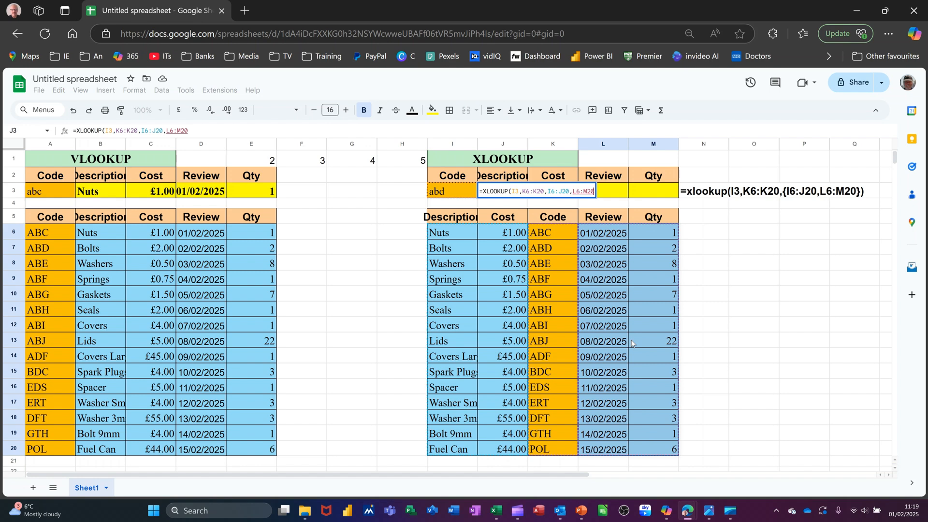
pyautogui.write(')')
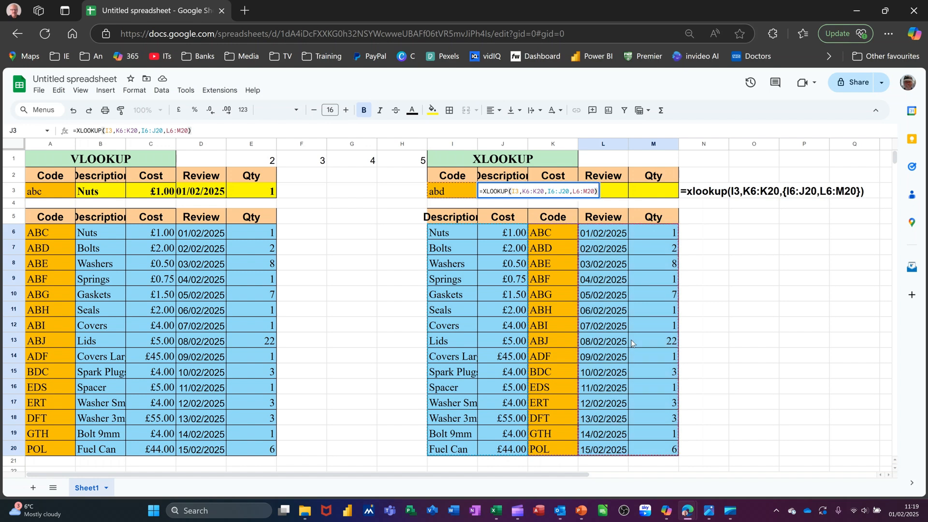
pyautogui.press('Return')
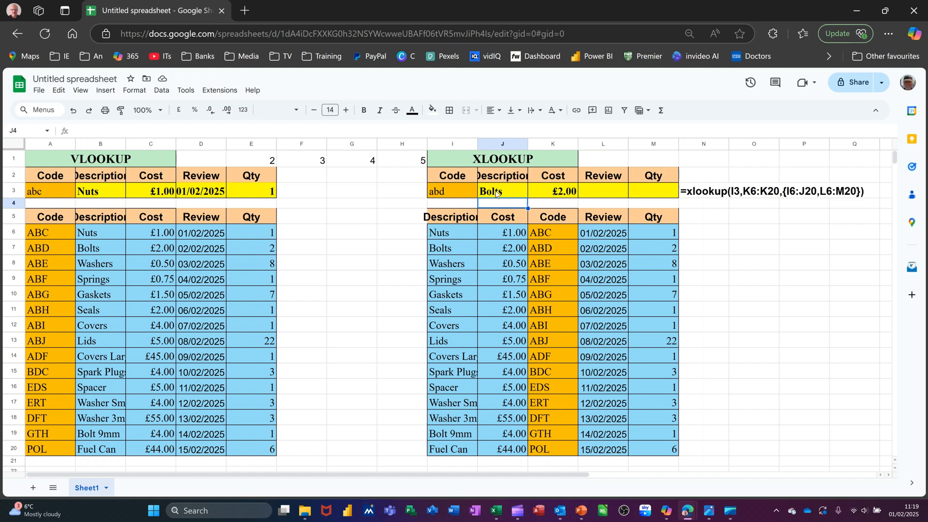
pyautogui.press('Up')
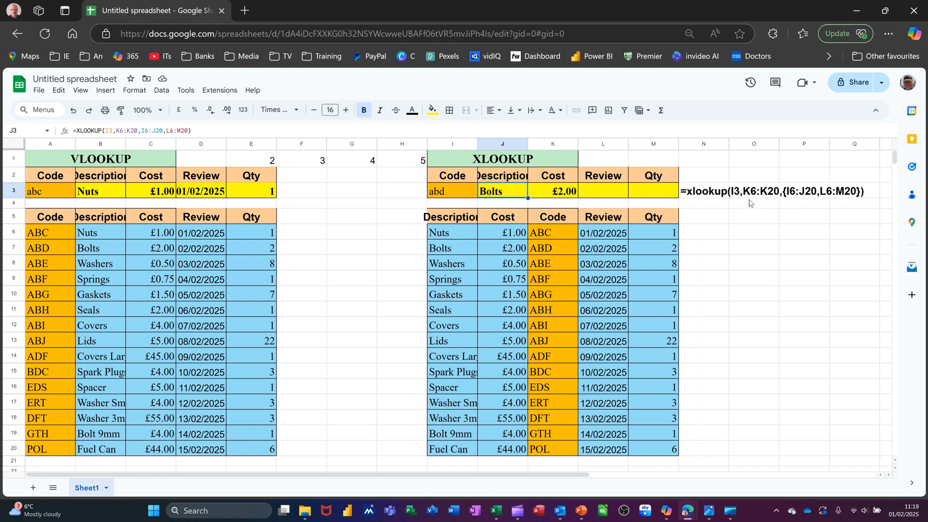
# Replace the formula in J3 with a new XLOOKUP using I3 as the search key and K6:K20 as the lookup range.
pyautogui.press('Delete')
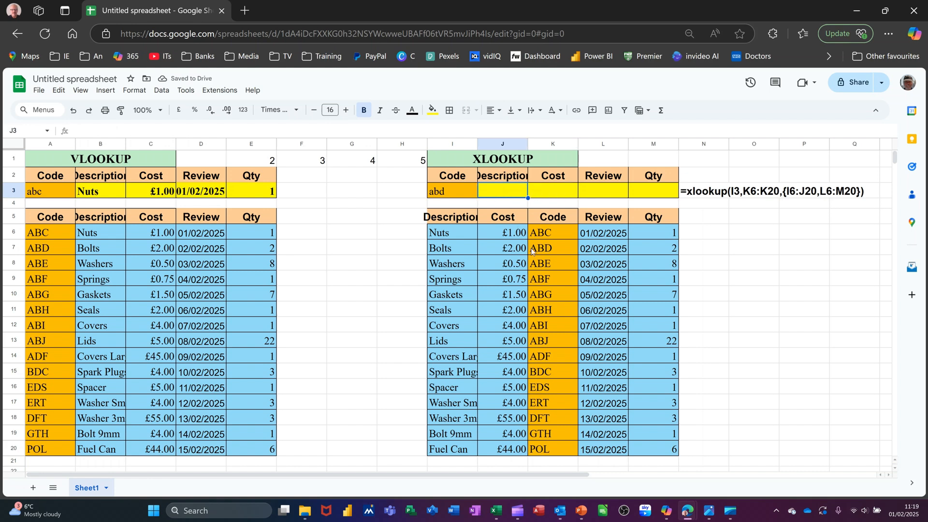
pyautogui.write('=xl')
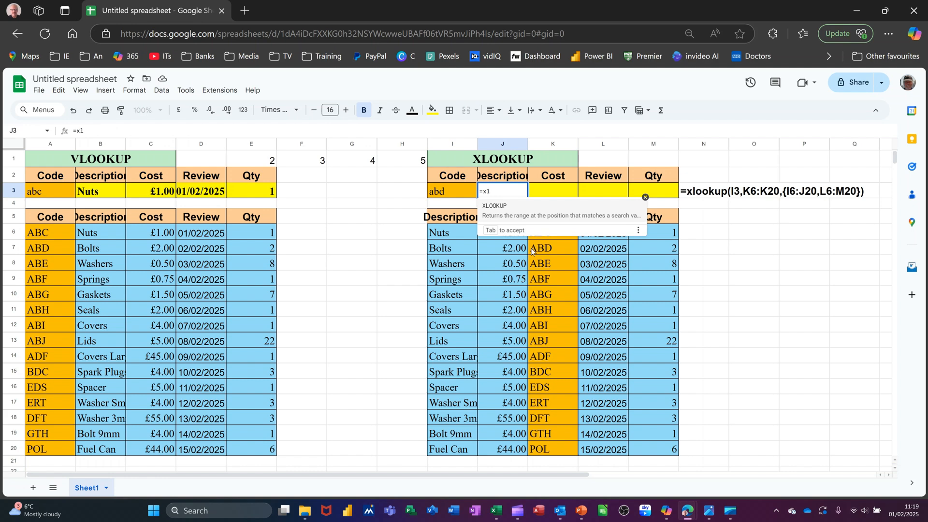
pyautogui.press('Tab')
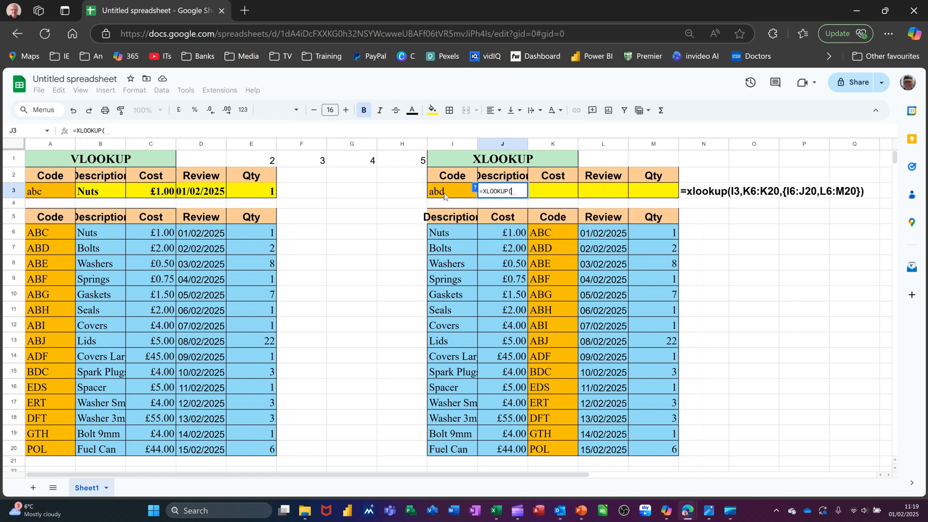
pyautogui.click(445, 194)
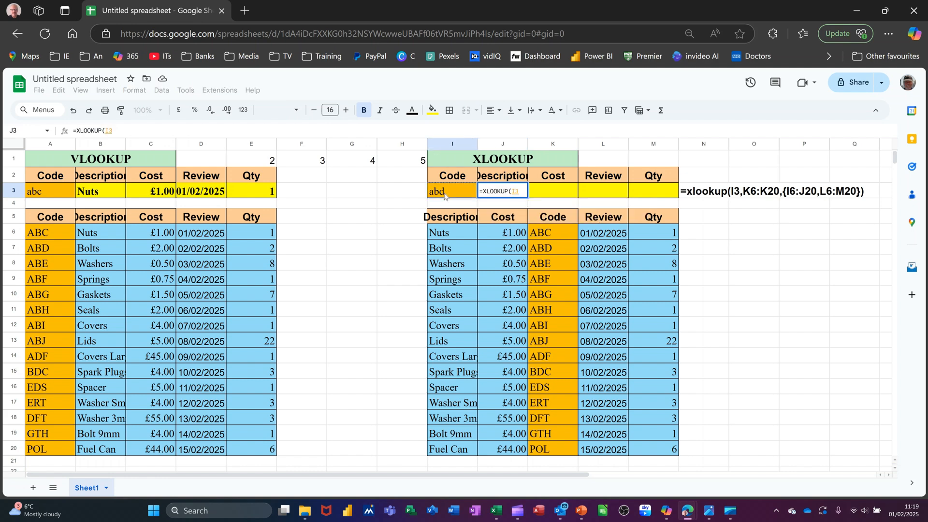
pyautogui.write(',')
pyautogui.click(543, 232)
pyautogui.moveTo(546, 276); pyautogui.dragTo(542, 447)
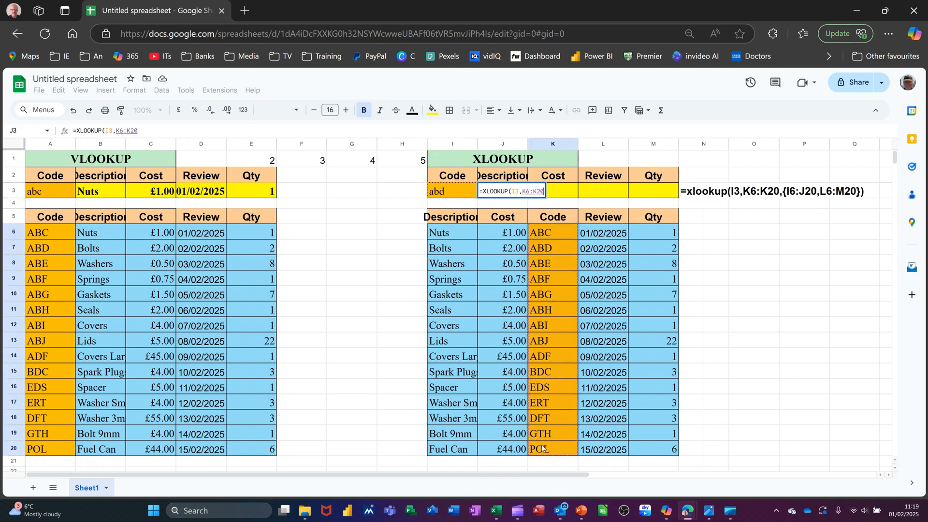
pyautogui.write(',')
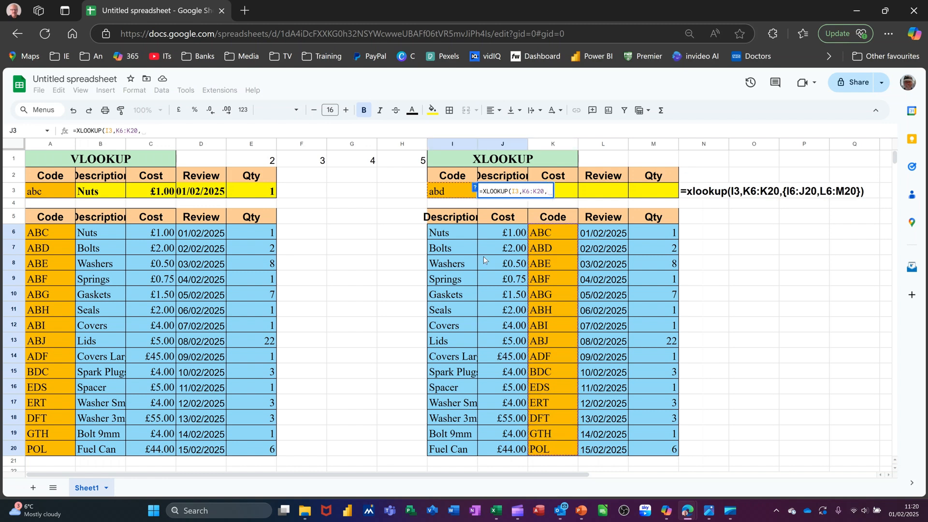
# Complete the XLOOKUP in J3 with the combined result range {I6:J20,L6:M20} in curly brackets.
pyautogui.write('{')
pyautogui.moveTo(440, 233); pyautogui.dragTo(498, 449)
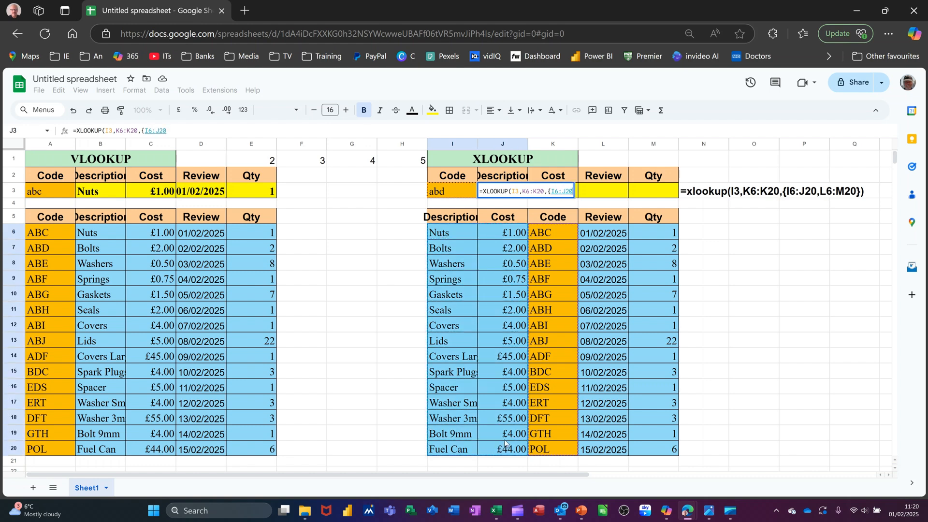
pyautogui.write(',')
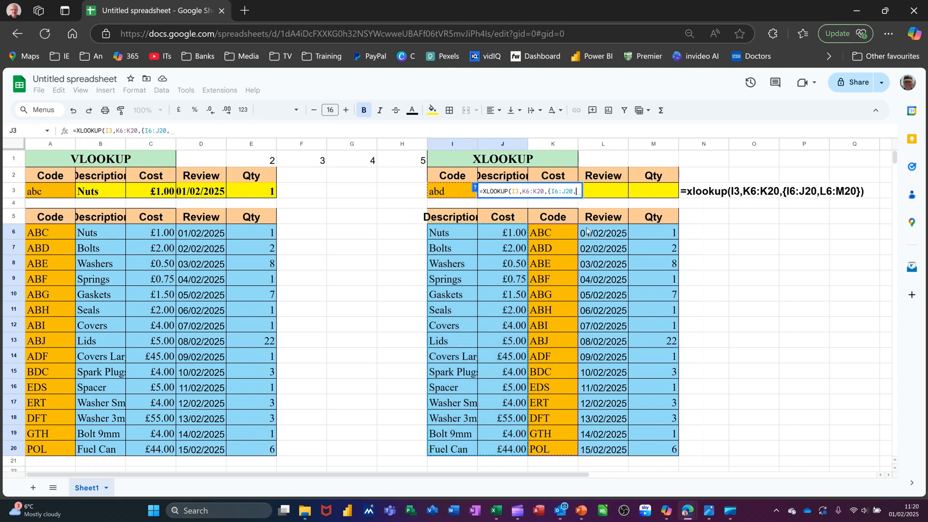
pyautogui.moveTo(591, 233); pyautogui.dragTo(650, 452)
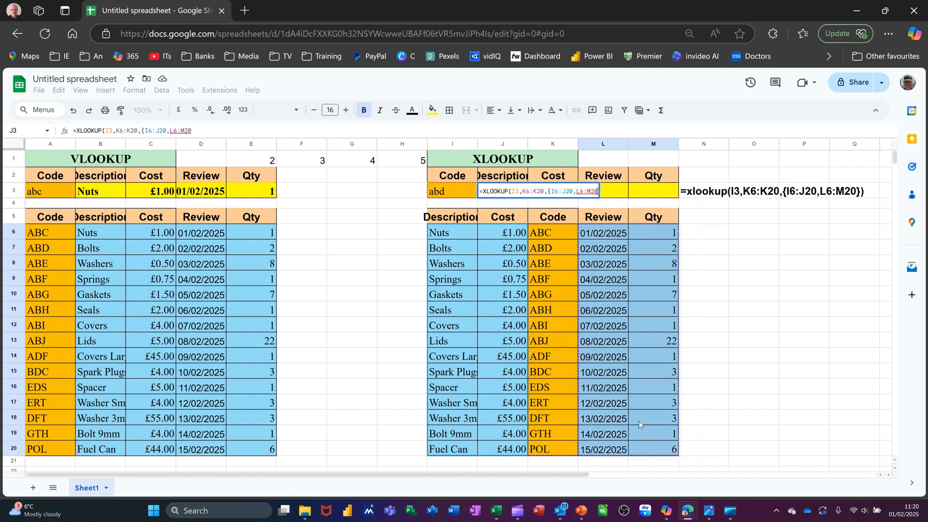
pyautogui.write('}')
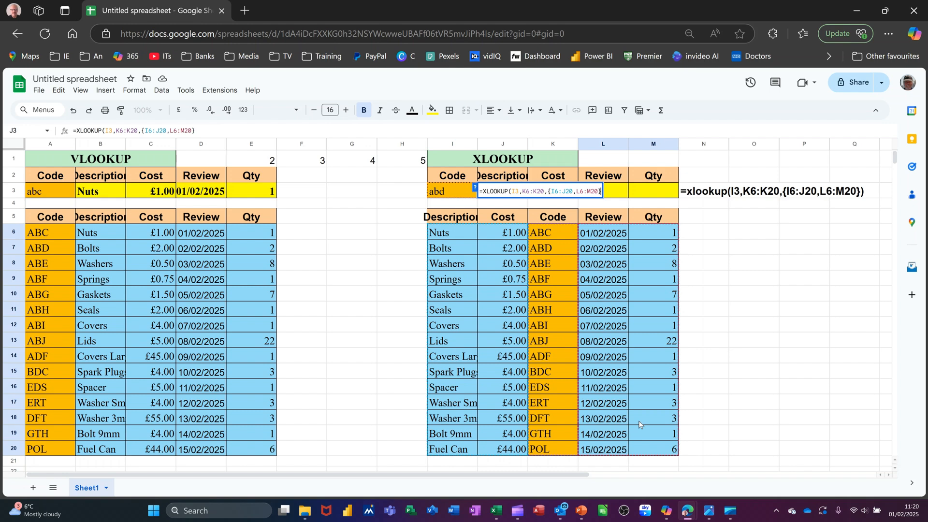
pyautogui.write('))')
pyautogui.press('Return')
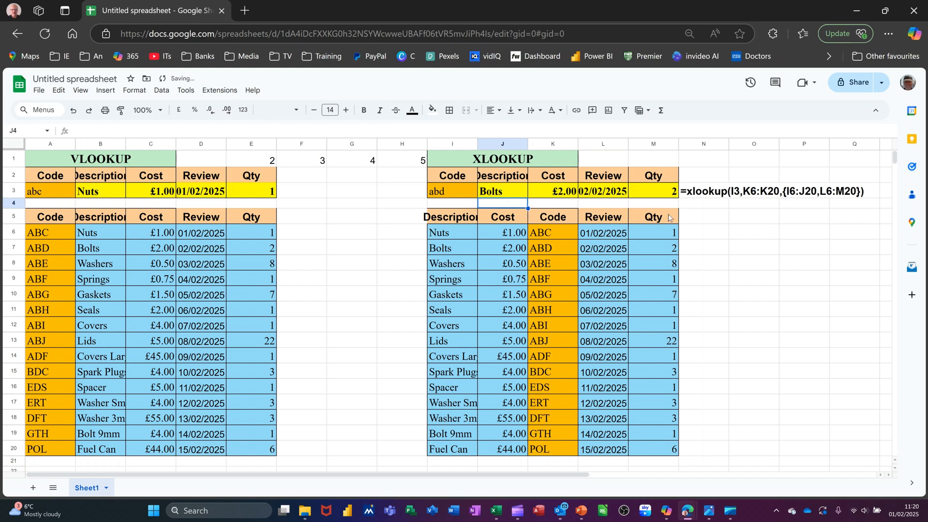
# Test the new XLOOKUP by changing the lookup code in I3 to abc.
pyautogui.click(452, 195)
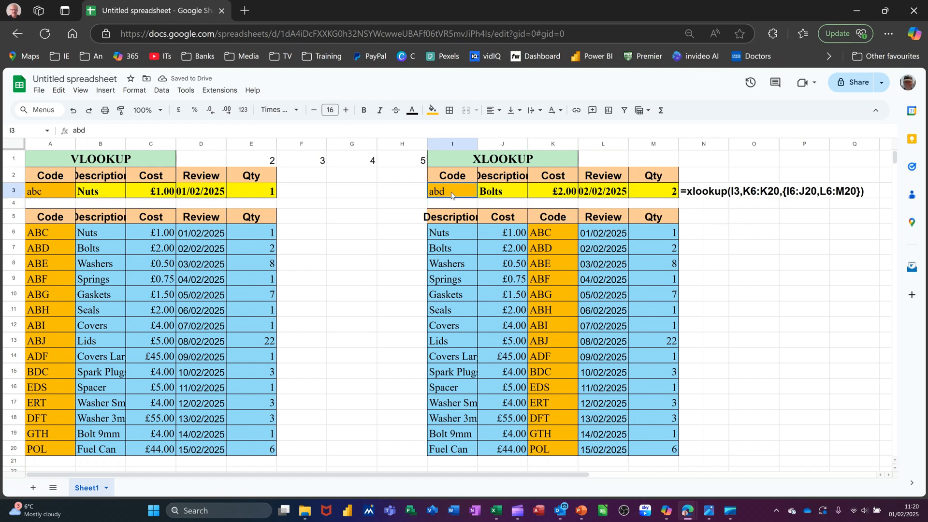
pyautogui.write('a')
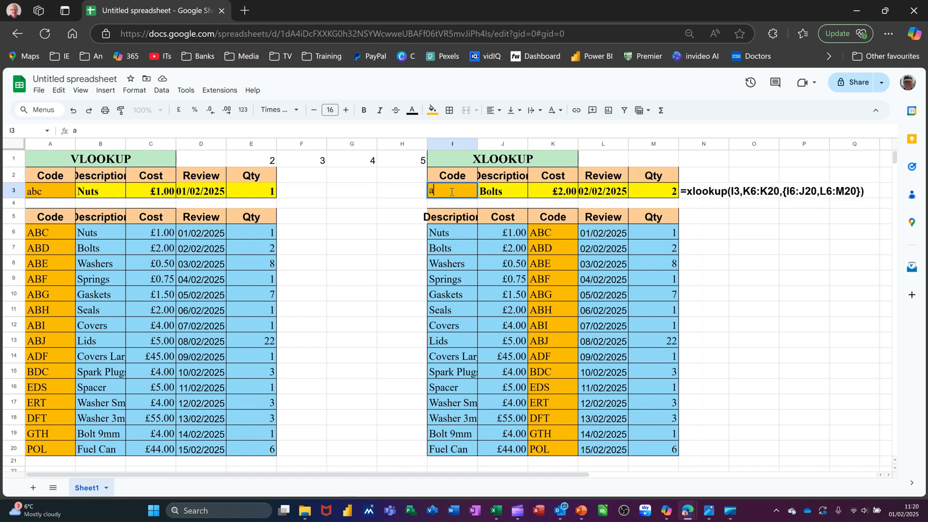
pyautogui.write('bc')
pyautogui.press('Return')
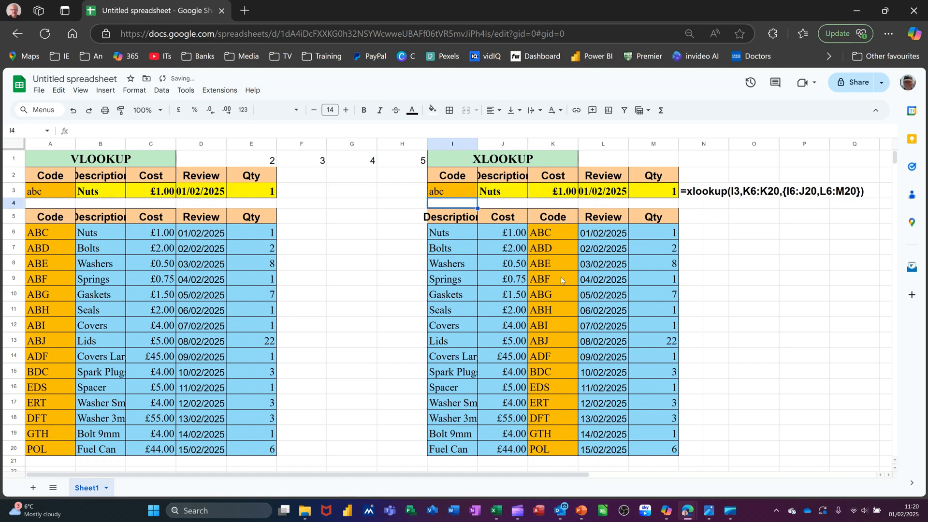